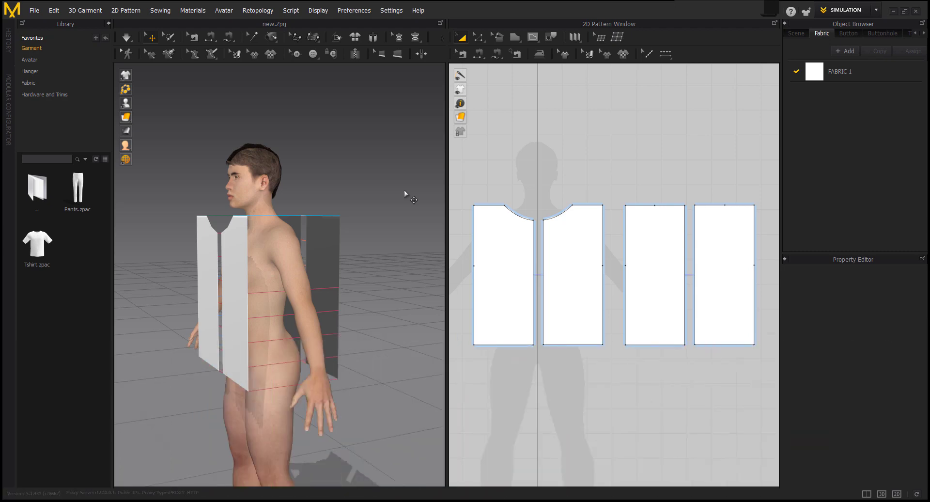
Simulate the garment so it drapes on the avatar, and stop the simulation
{"action": "left_click", "coordinate": [127, 37]}
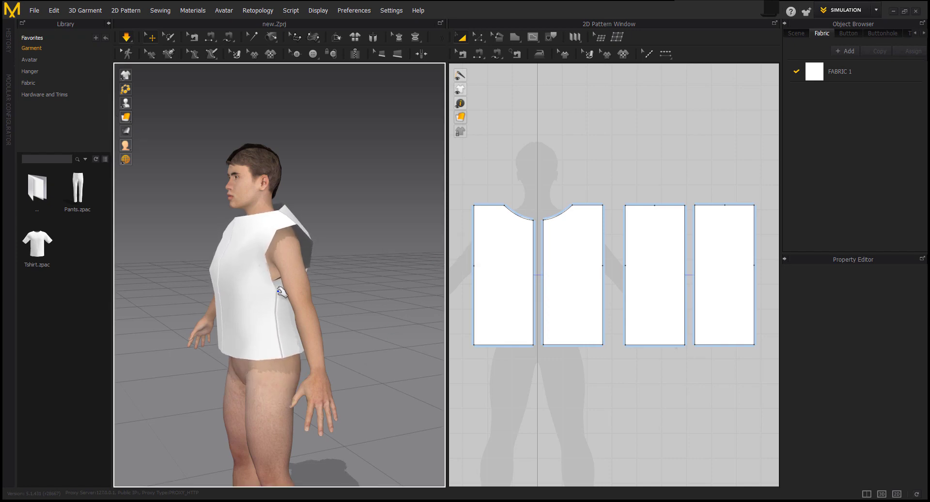
{"action": "left_click", "coordinate": [127, 38]}
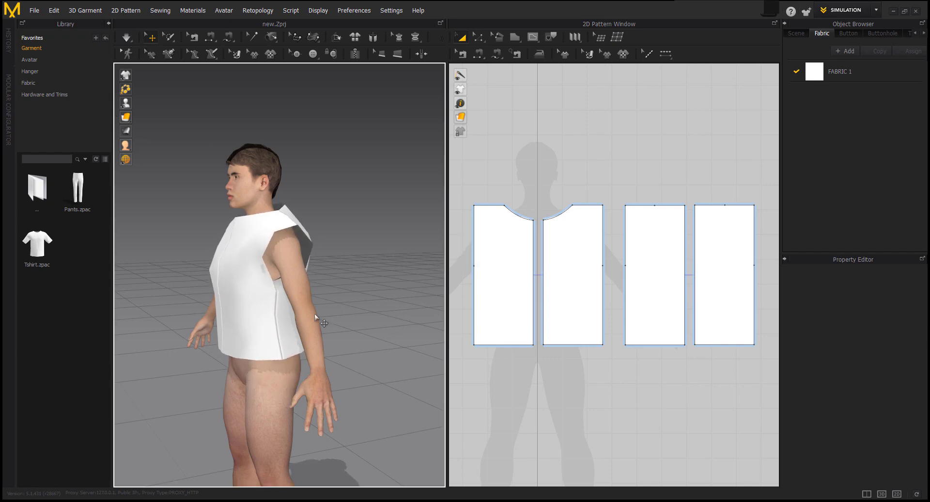
Turn on the bounding volume display for the dressed male avatar
{"action": "scroll", "coordinate": [315, 313], "scroll_direction": "down", "scroll_amount": 5}
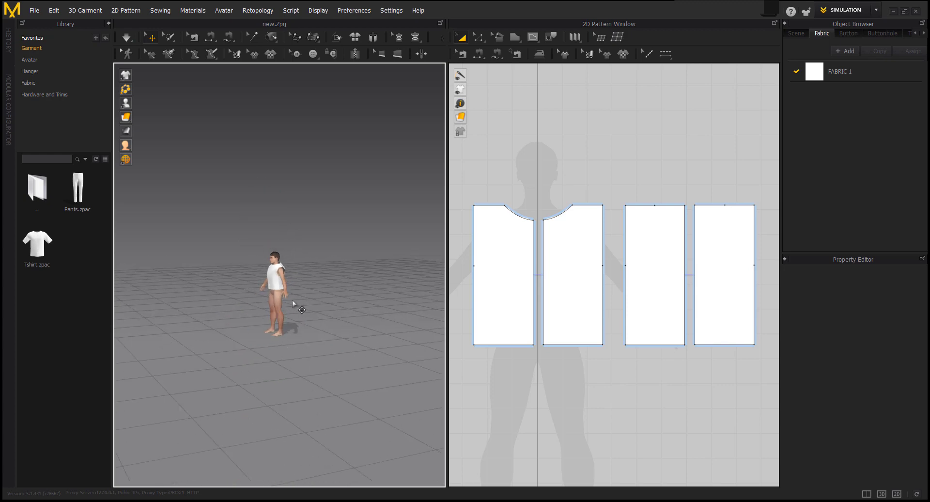
{"action": "scroll", "coordinate": [289, 334], "scroll_direction": "up", "scroll_amount": 2}
{"action": "scroll", "coordinate": [289, 338], "scroll_direction": "down", "scroll_amount": 2}
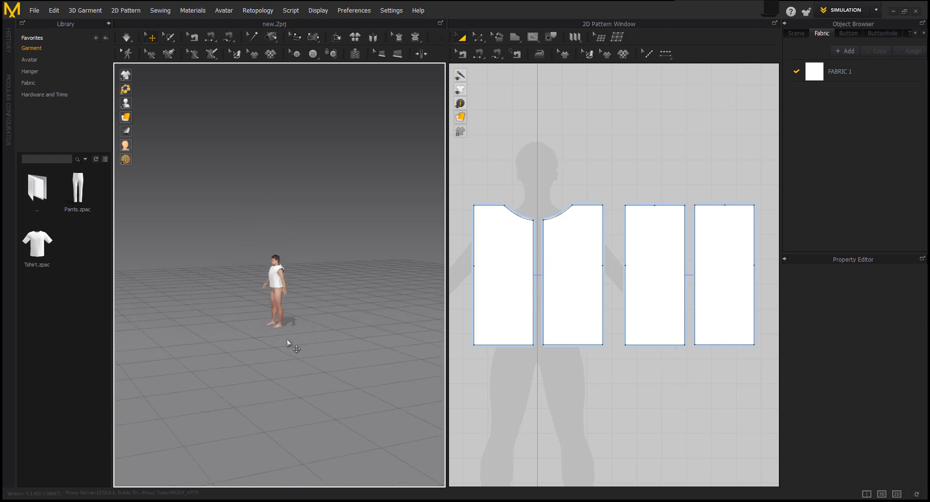
{"action": "scroll", "coordinate": [287, 339], "scroll_direction": "down", "scroll_amount": 3}
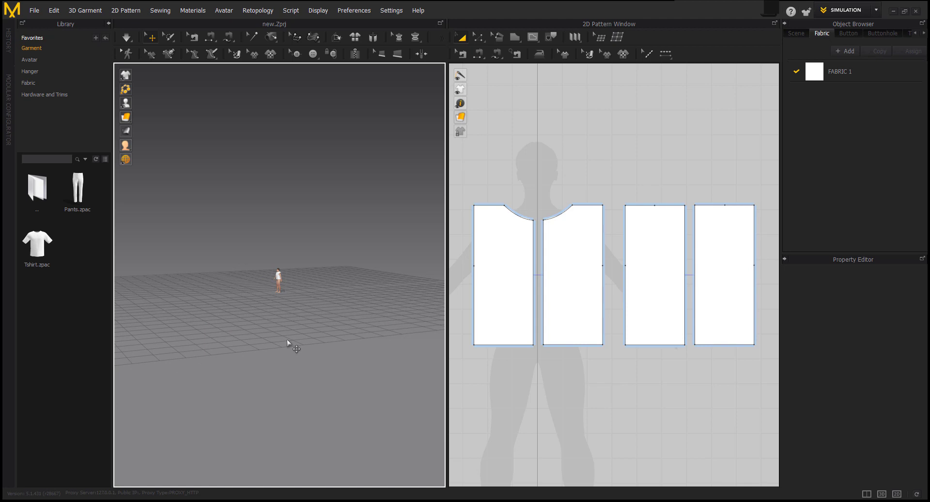
{"action": "scroll", "coordinate": [289, 286], "scroll_direction": "up", "scroll_amount": 6}
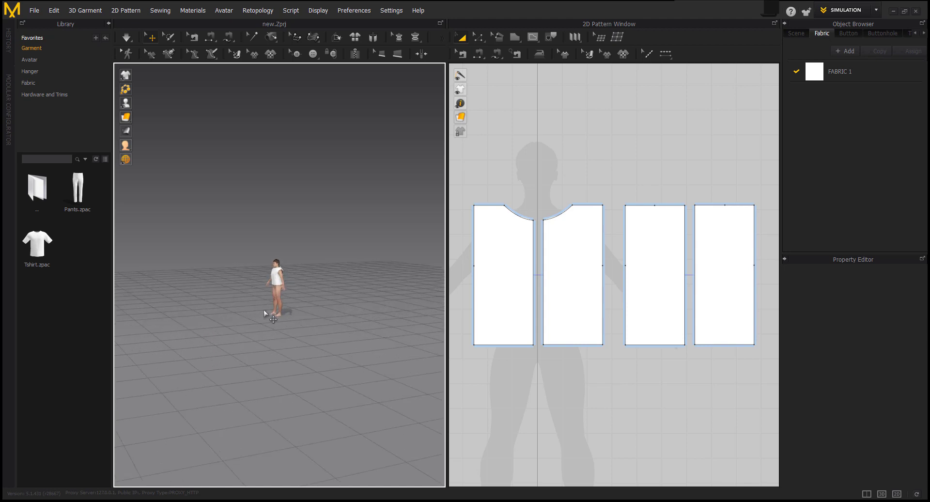
{"action": "mouse_move", "coordinate": [125, 103]}
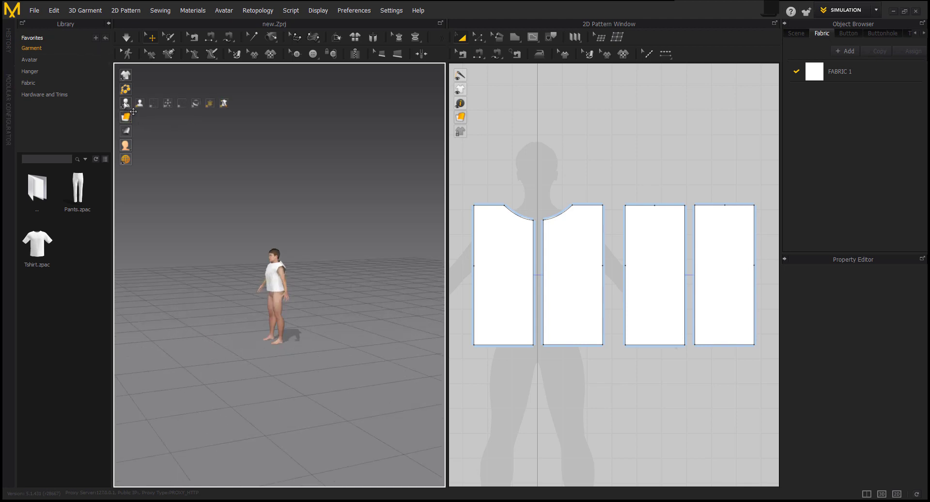
{"action": "left_click", "coordinate": [168, 104]}
{"action": "scroll", "coordinate": [313, 315], "scroll_direction": "down", "scroll_amount": 8}
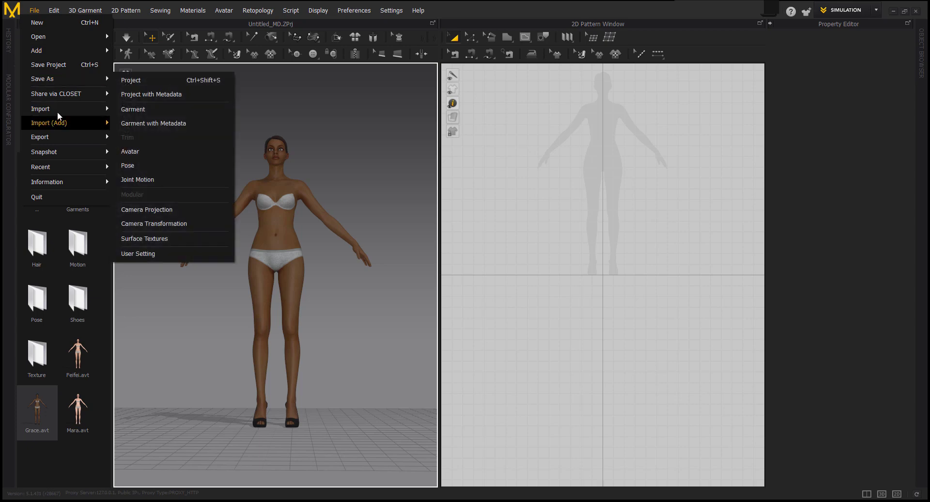
Add the avatar from Catwalk Sequence 01_NEW.fbx to the scene with cm (DAZ Studio) scale, animation and automatically added arrangement points
{"action": "mouse_move", "coordinate": [106, 110]}
{"action": "left_click", "coordinate": [138, 142]}
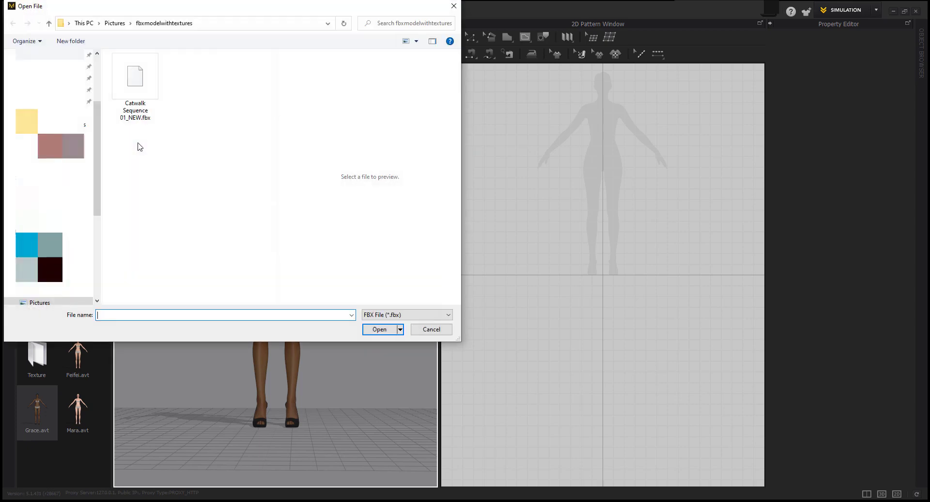
{"action": "left_click", "coordinate": [155, 115]}
{"action": "left_click", "coordinate": [380, 329]}
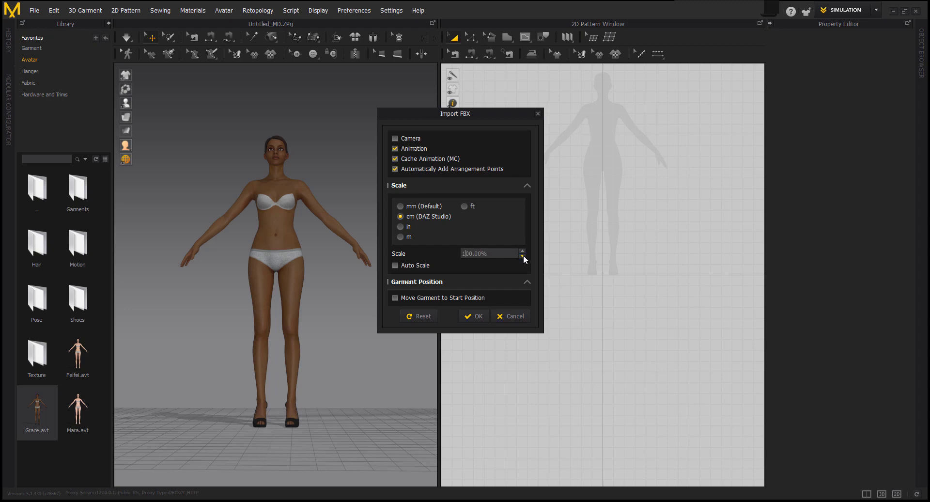
{"action": "left_click", "coordinate": [476, 318]}
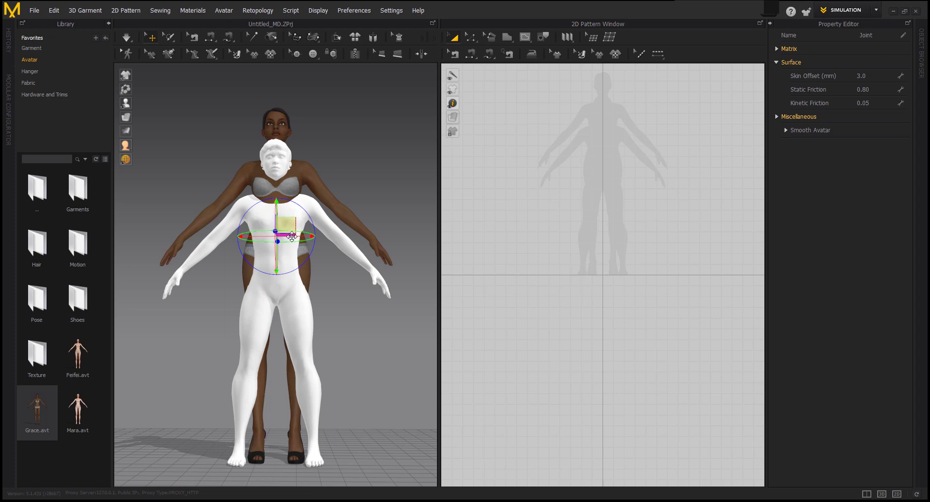
Move the female avatar sideways so that she stands beside the imported white avatar, and deselect her
{"action": "left_click_drag", "start_coordinate": [291, 236], "coordinate": [420, 237]}
{"action": "scroll", "coordinate": [203, 258], "scroll_direction": "down", "scroll_amount": 3}
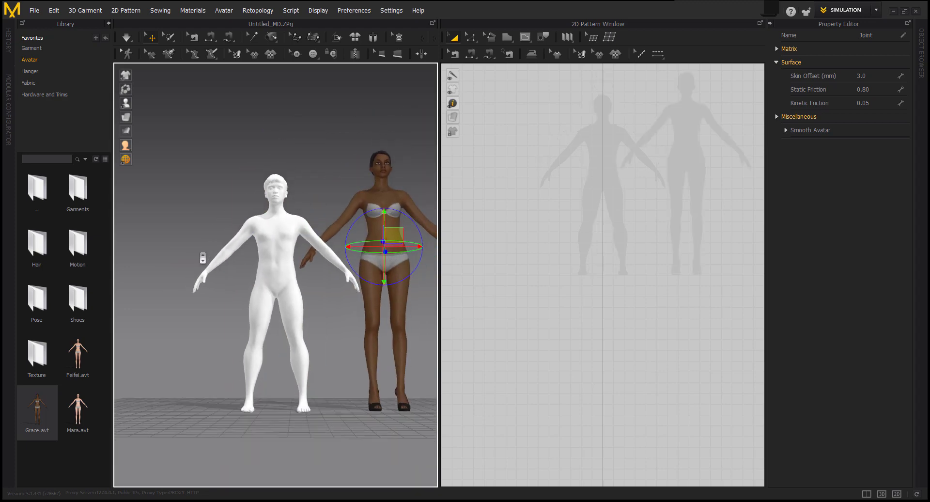
{"action": "right_click_drag", "start_coordinate": [203, 258], "coordinate": [271, 283]}
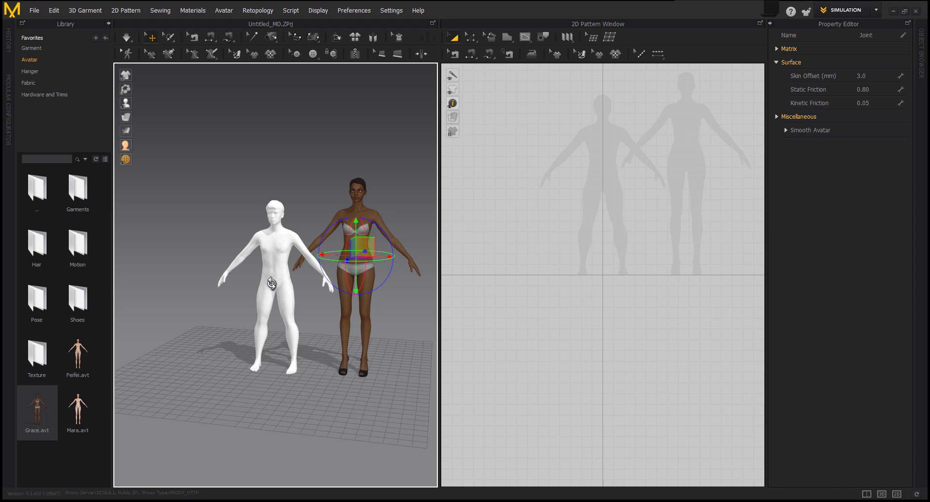
{"action": "right_click_drag", "start_coordinate": [298, 275], "coordinate": [291, 320]}
{"action": "left_click", "coordinate": [392, 151]}
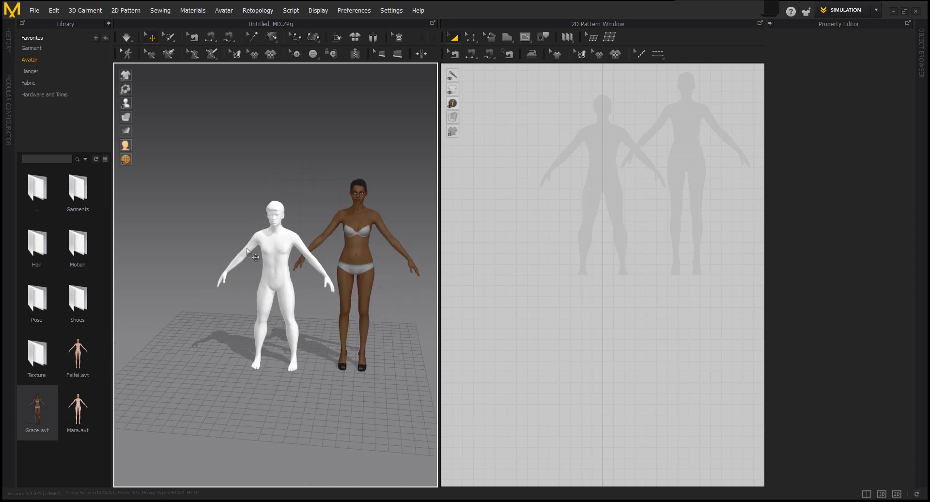
Show the avatar bounding volumes in the 3D view
{"action": "mouse_move", "coordinate": [126, 103]}
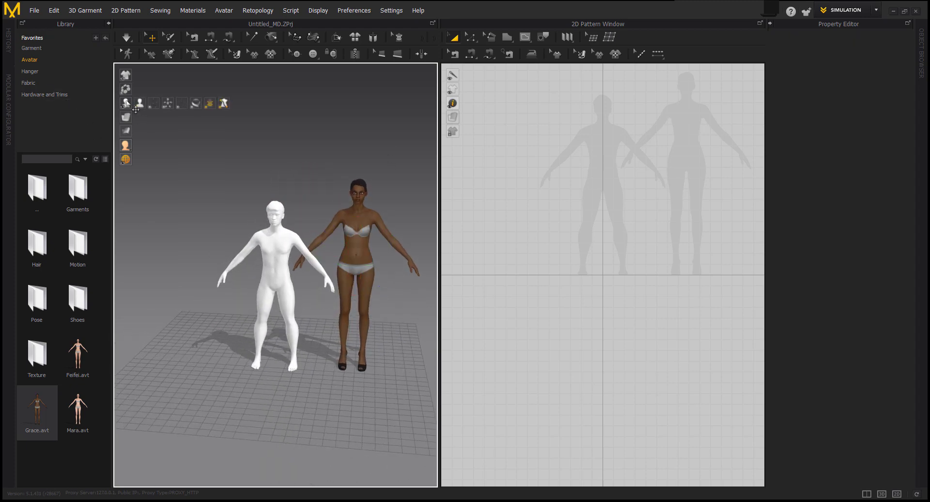
{"action": "left_click", "coordinate": [167, 103]}
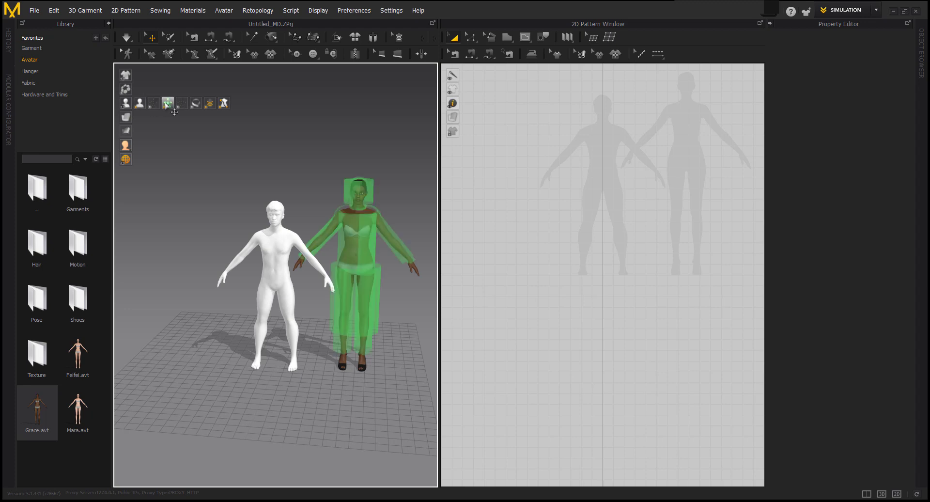
{"action": "scroll", "coordinate": [327, 267], "scroll_direction": "down", "scroll_amount": 3}
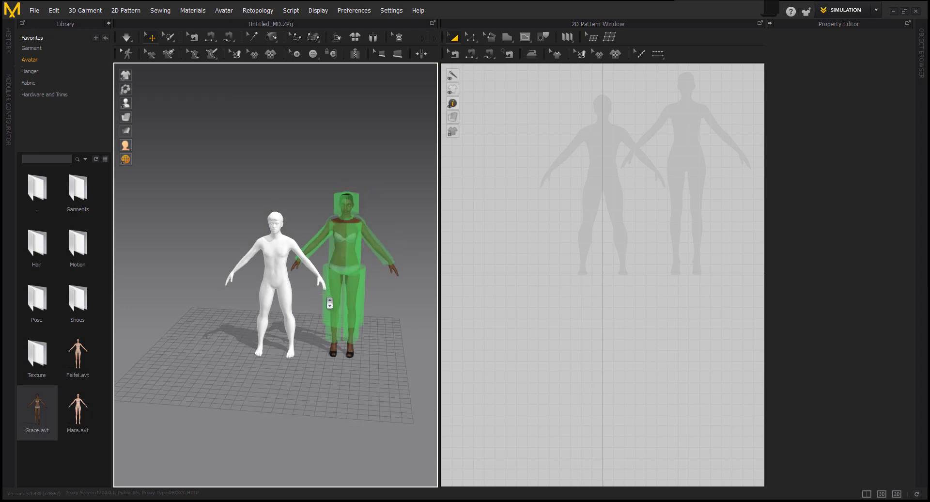
Move the female avatar's head bounding volume over the white avatar's head, adjusting it sideways, in height and in depth
{"action": "scroll", "coordinate": [341, 222], "scroll_direction": "up", "scroll_amount": 5}
{"action": "mouse_move", "coordinate": [341, 222]}
{"action": "middle_mouse_down"}
{"action": "mouse_move", "coordinate": [336, 206]}
{"action": "mouse_move", "coordinate": [337, 218]}
{"action": "middle_mouse_up"}
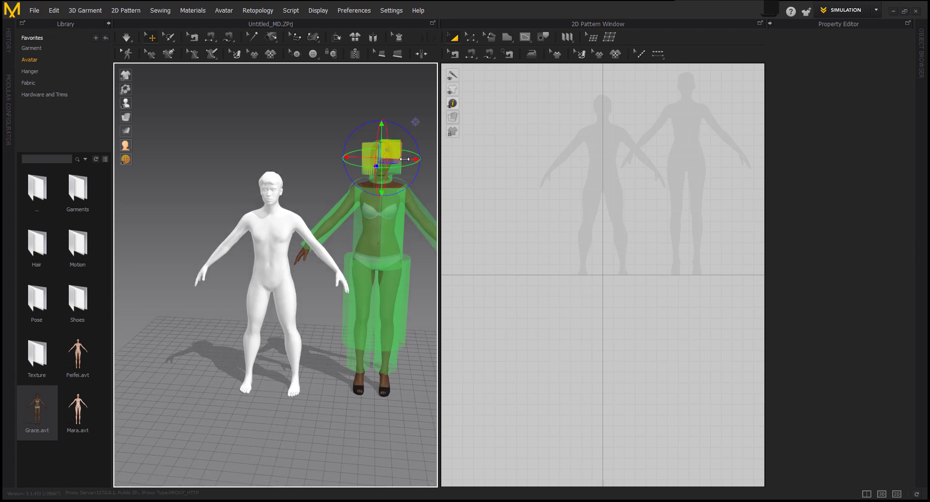
{"action": "left_click_drag", "start_coordinate": [404, 160], "coordinate": [289, 164]}
{"action": "left_click_drag", "start_coordinate": [269, 126], "coordinate": [269, 151]}
{"action": "right_click_drag", "start_coordinate": [314, 200], "coordinate": [283, 181]}
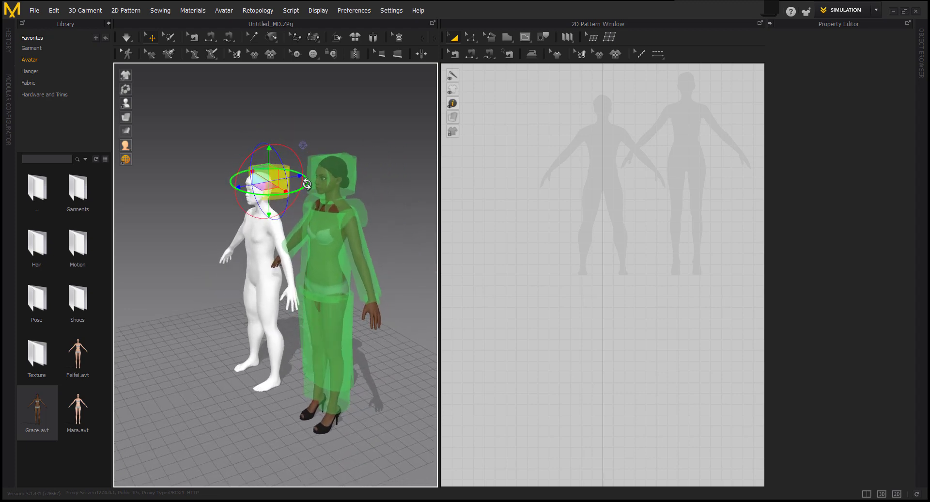
{"action": "left_click_drag", "start_coordinate": [282, 179], "coordinate": [278, 180]}
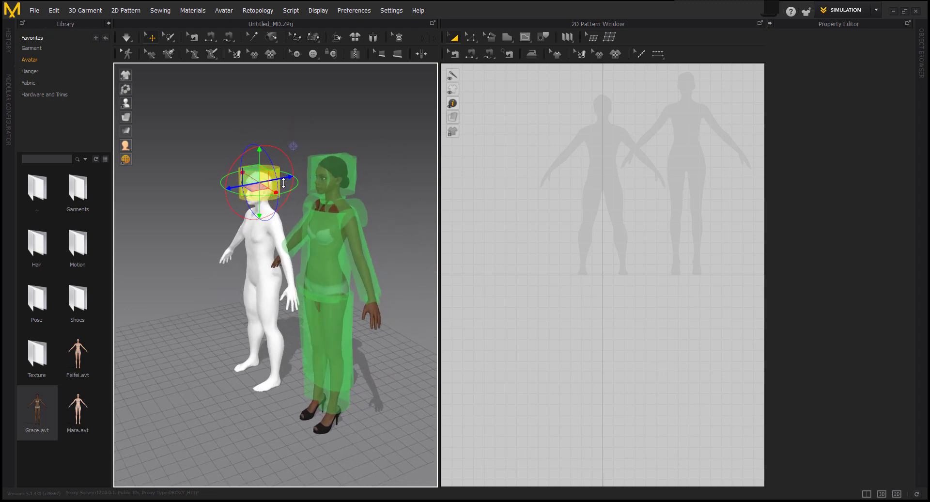
Centre the head bounding volume on the white avatar's head and lower it slightly
{"action": "right_click_drag", "start_coordinate": [221, 256], "coordinate": [290, 243]}
{"action": "scroll", "coordinate": [290, 243], "scroll_direction": "up", "scroll_amount": 5}
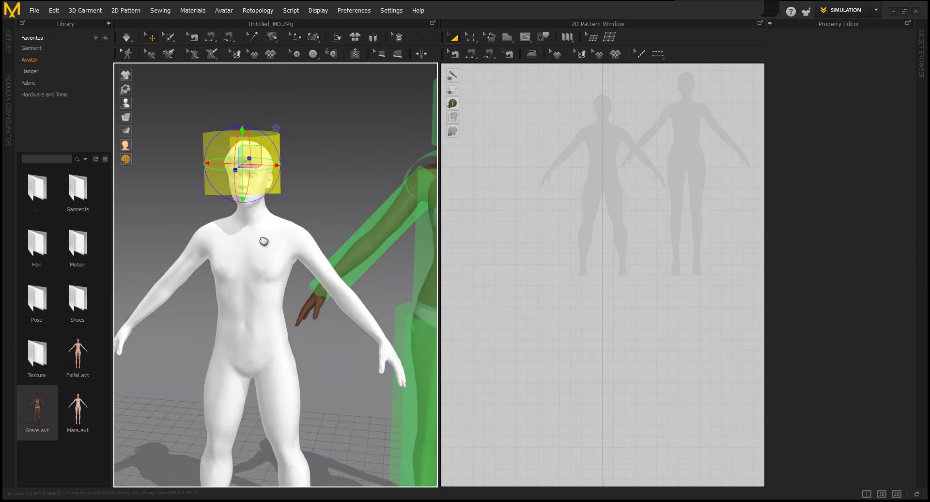
{"action": "left_click_drag", "start_coordinate": [271, 166], "coordinate": [273, 165]}
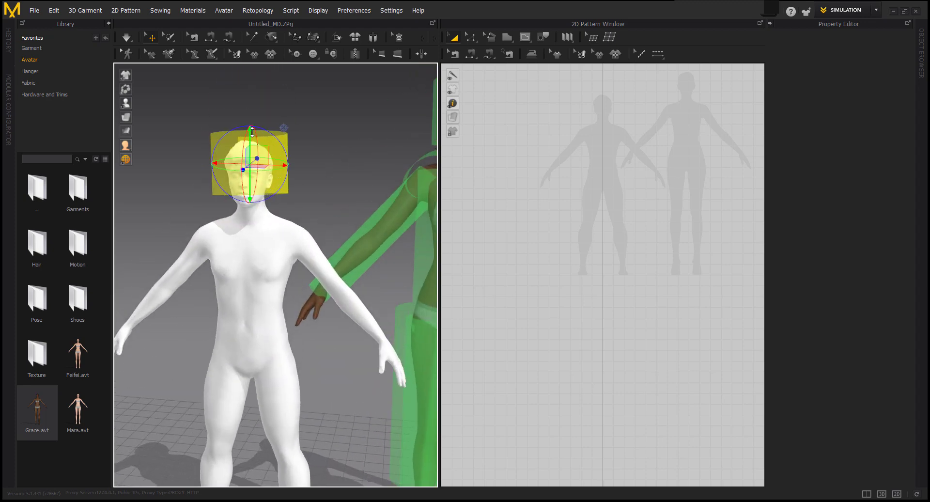
{"action": "left_click_drag", "start_coordinate": [251, 134], "coordinate": [250, 148]}
{"action": "scroll", "coordinate": [356, 230], "scroll_direction": "down", "scroll_amount": 1}
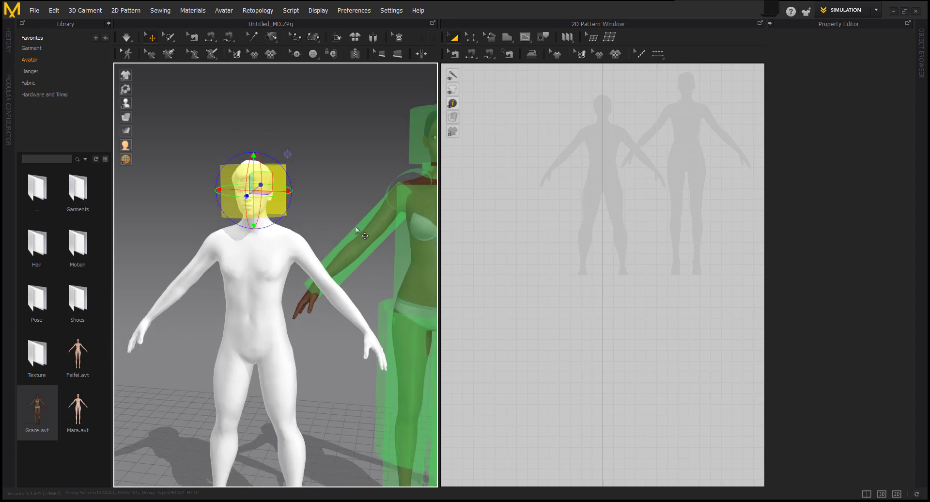
Move the female avatar's right arm bounding volume onto the white avatar's right arm and align it in depth
{"action": "left_click", "coordinate": [365, 241]}
{"action": "left_click", "coordinate": [167, 295]}
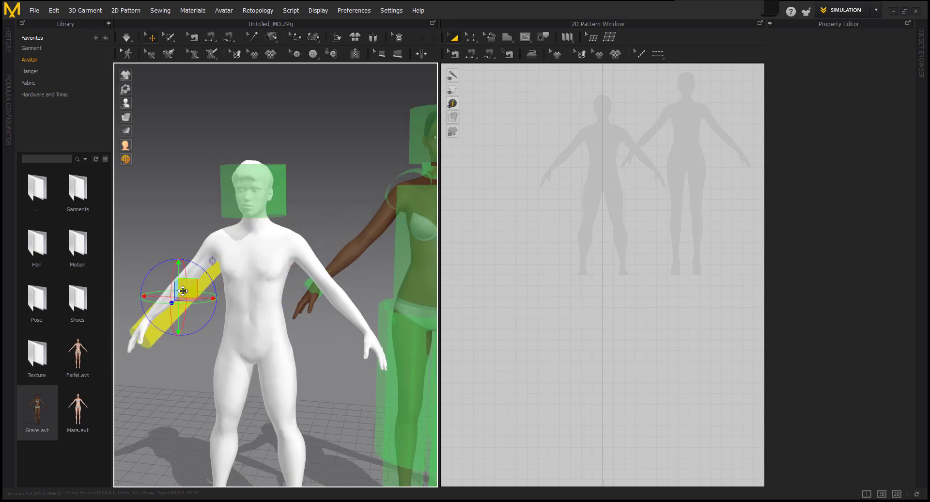
{"action": "right_click_drag", "start_coordinate": [168, 296], "coordinate": [281, 346]}
{"action": "left_click_drag", "start_coordinate": [241, 317], "coordinate": [292, 329]}
{"action": "right_click_drag", "start_coordinate": [325, 403], "coordinate": [242, 402]}
{"action": "left_click_drag", "start_coordinate": [245, 339], "coordinate": [256, 337]}
{"action": "scroll", "coordinate": [281, 353], "scroll_direction": "down", "scroll_amount": 3}
{"action": "left_click", "coordinate": [276, 271]}
{"action": "middle_click_drag", "start_coordinate": [234, 266], "coordinate": [182, 301]}
{"action": "right_click_drag", "start_coordinate": [183, 300], "coordinate": [276, 316]}
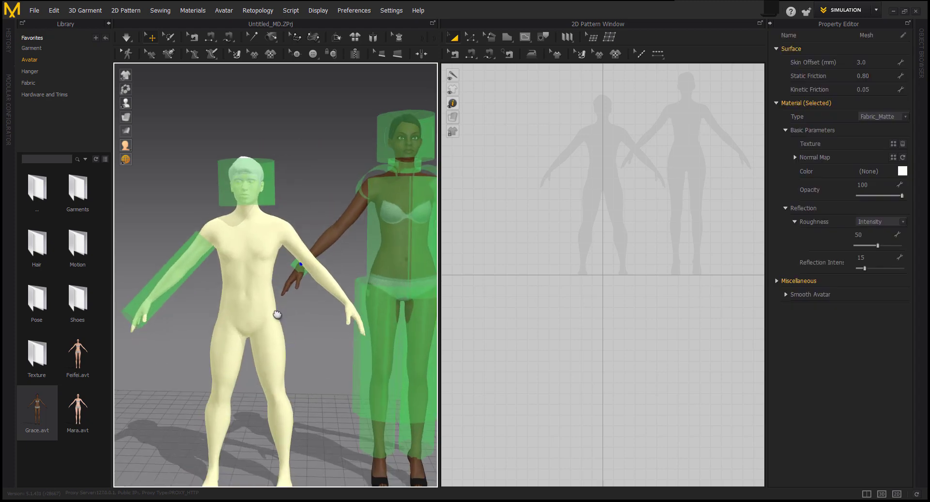
Move the female avatar's right shoulder bounding volume onto the white avatar's right shoulder
{"action": "left_click", "coordinate": [369, 190]}
{"action": "left_click", "coordinate": [226, 218]}
{"action": "right_click_drag", "start_coordinate": [225, 218], "coordinate": [357, 224]}
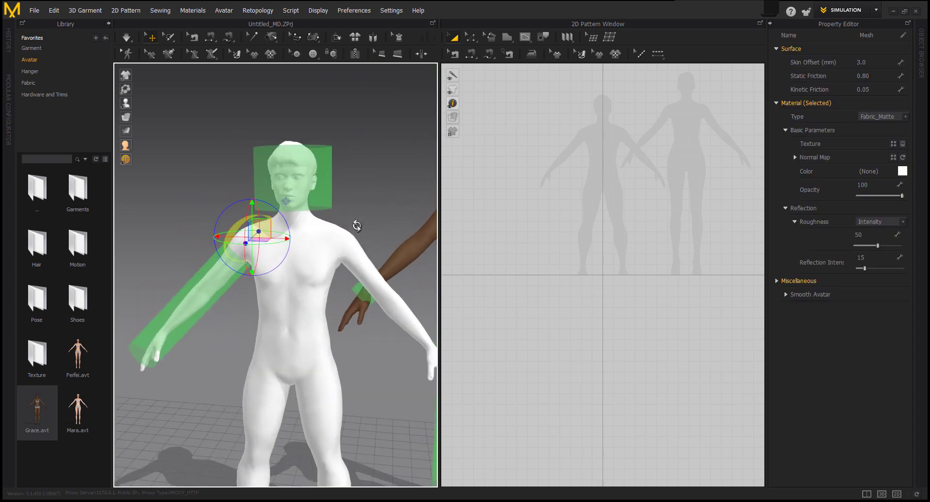
{"action": "left_click", "coordinate": [357, 224]}
{"action": "scroll", "coordinate": [357, 224], "scroll_direction": "down", "scroll_amount": 2}
{"action": "middle_click_drag", "start_coordinate": [237, 231], "coordinate": [228, 213]}
{"action": "scroll", "coordinate": [228, 213], "scroll_direction": "down", "scroll_amount": 2}
Move both torso bounding volumes from the female avatar onto the white avatar's torso
{"action": "left_click", "coordinate": [398, 222]}
{"action": "left_click", "coordinate": [268, 232]}
{"action": "right_click_drag", "start_coordinate": [392, 238], "coordinate": [256, 271]}
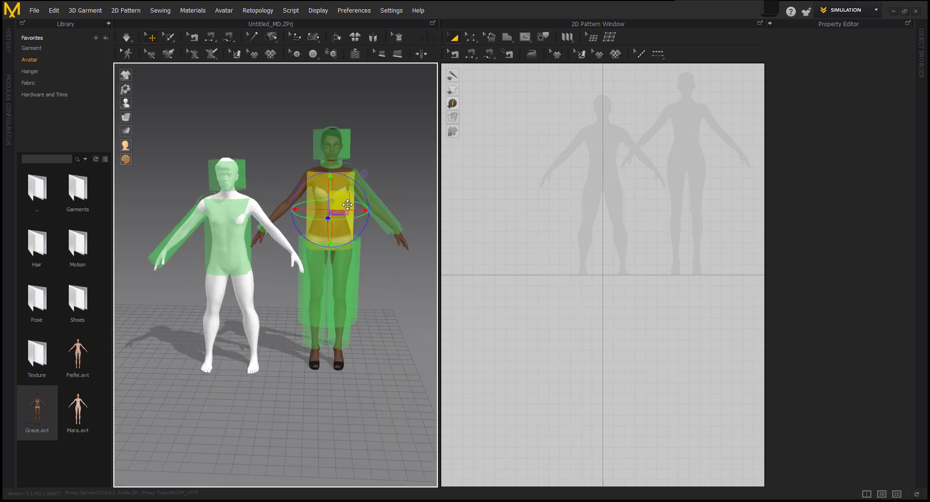
{"action": "left_click", "coordinate": [241, 226]}
{"action": "right_click_drag", "start_coordinate": [241, 225], "coordinate": [353, 285]}
Move the female avatar's right leg bounding volume onto the white avatar's right leg
{"action": "left_click", "coordinate": [389, 264]}
{"action": "middle_click_drag", "start_coordinate": [401, 320], "coordinate": [362, 294]}
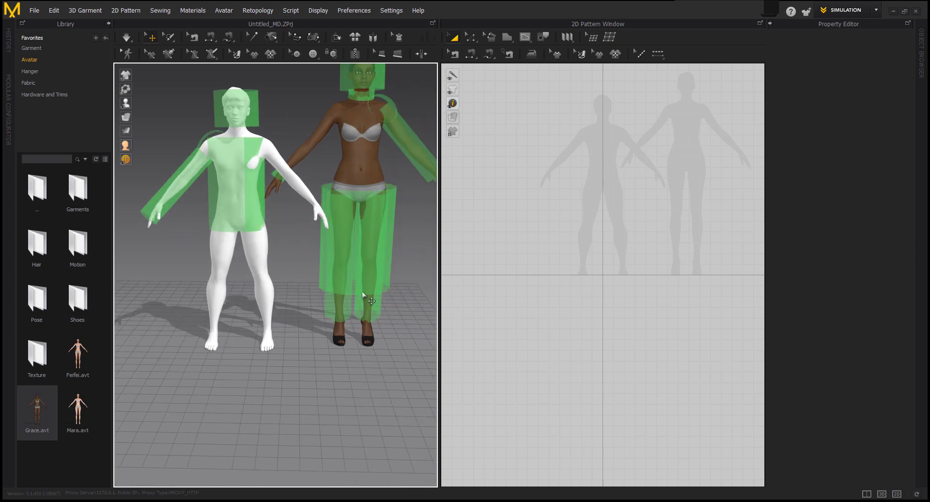
{"action": "right_click_drag", "start_coordinate": [310, 267], "coordinate": [330, 344]}
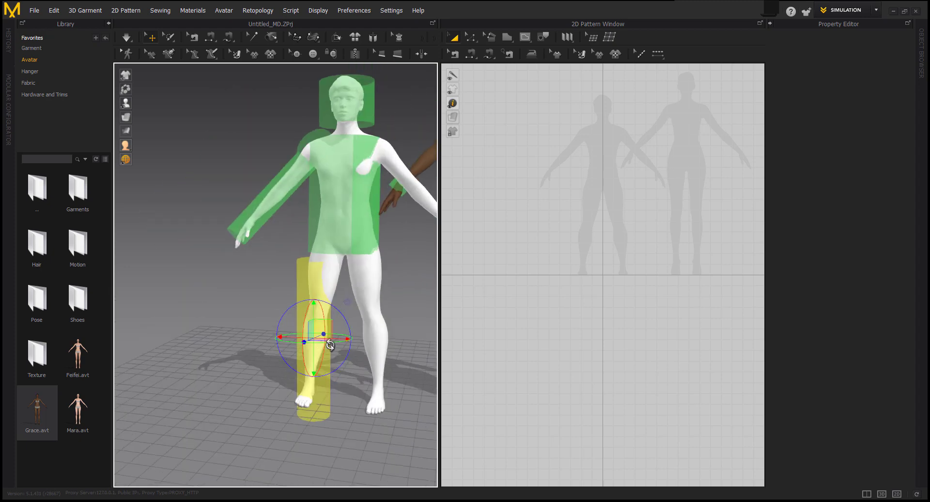
{"action": "scroll", "coordinate": [320, 328], "scroll_direction": "down", "scroll_amount": 3}
{"action": "middle_click_drag", "start_coordinate": [320, 328], "coordinate": [275, 323]}
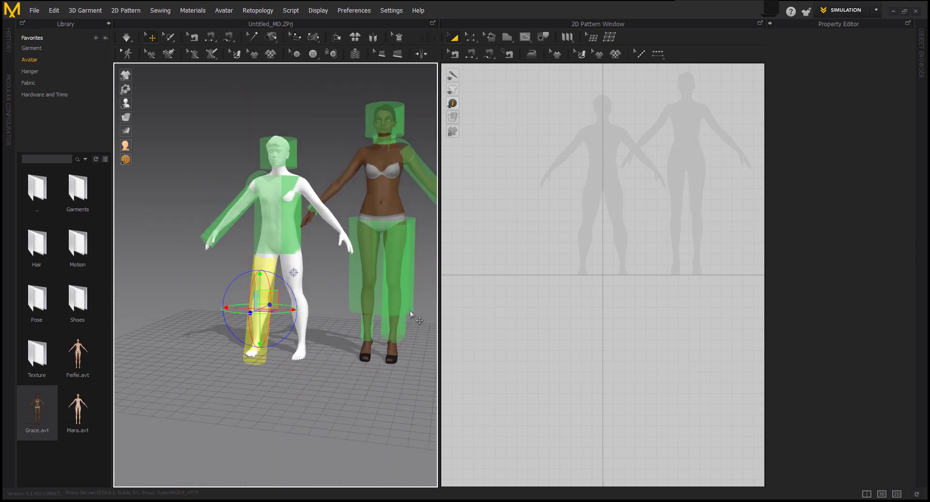
Move the female avatar's left leg bounding volume onto the white avatar's left leg and line it up in depth
{"action": "left_click", "coordinate": [399, 272]}
{"action": "left_click", "coordinate": [297, 303]}
{"action": "right_click_drag", "start_coordinate": [388, 320], "coordinate": [343, 348]}
{"action": "middle_click_drag", "start_coordinate": [343, 349], "coordinate": [332, 366]}
{"action": "scroll", "coordinate": [336, 306], "scroll_direction": "up", "scroll_amount": 3}
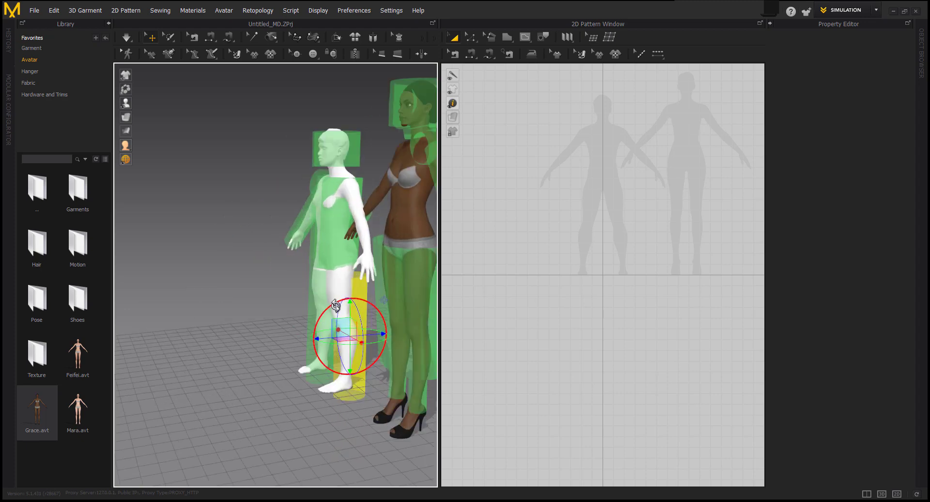
{"action": "right_click_drag", "start_coordinate": [347, 326], "coordinate": [396, 335]}
{"action": "scroll", "coordinate": [396, 349], "scroll_direction": "down", "scroll_amount": 2}
{"action": "middle_click_drag", "start_coordinate": [396, 349], "coordinate": [390, 363]}
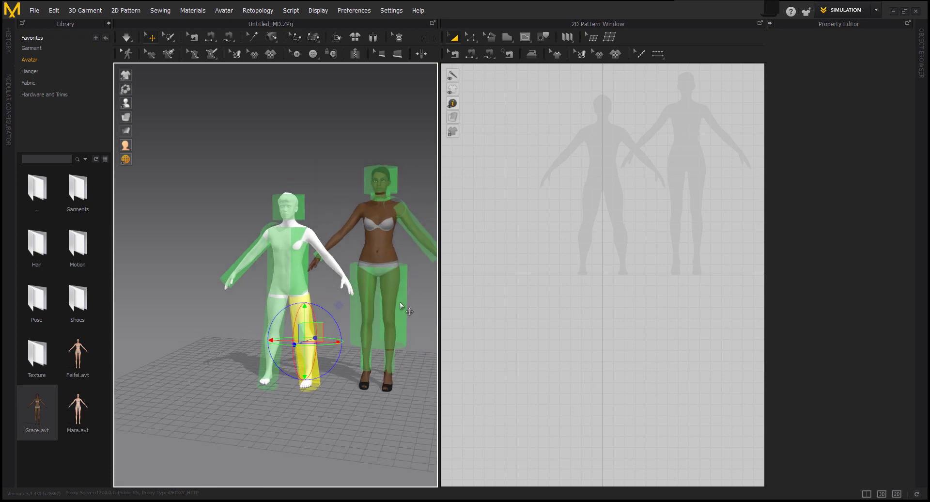
Move the wide bounding volume around the female avatar's hips and thighs onto the white avatar, aligning it in depth
{"action": "left_click", "coordinate": [400, 306]}
{"action": "left_click_drag", "start_coordinate": [381, 310], "coordinate": [285, 342]}
{"action": "right_click_drag", "start_coordinate": [276, 353], "coordinate": [363, 352]}
{"action": "left_click_drag", "start_coordinate": [365, 352], "coordinate": [387, 352]}
{"action": "right_click_drag", "start_coordinate": [378, 388], "coordinate": [324, 383]}
{"action": "middle_click_drag", "start_coordinate": [351, 359], "coordinate": [400, 359]}
{"action": "right_click_drag", "start_coordinate": [315, 385], "coordinate": [257, 371]}
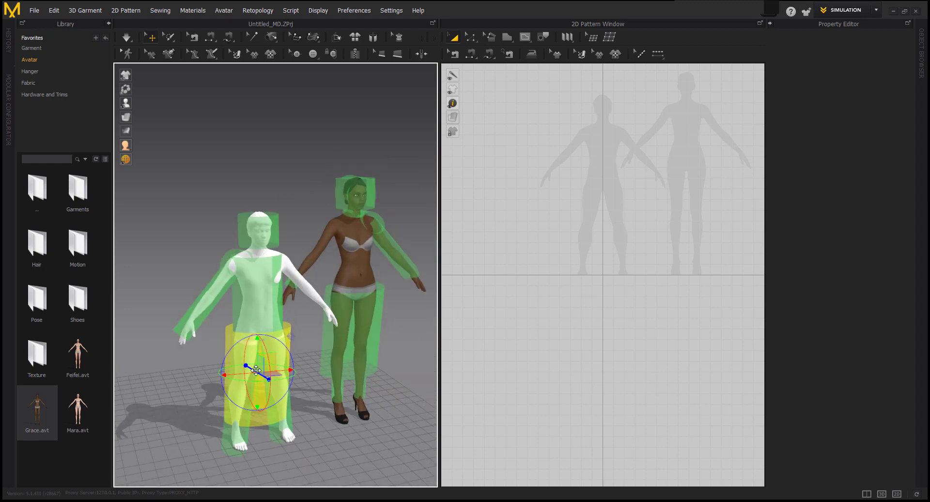
Fine-tune the position of the hip and thigh bounding volume around the white avatar, viewing it from the front and side
{"action": "left_click_drag", "start_coordinate": [274, 360], "coordinate": [275, 356]}
{"action": "right_click_drag", "start_coordinate": [380, 342], "coordinate": [365, 336]}
{"action": "left_click", "coordinate": [382, 334]}
{"action": "mouse_move", "coordinate": [310, 355]}
{"action": "right_mouse_down"}
{"action": "mouse_move", "coordinate": [321, 386]}
{"action": "mouse_move", "coordinate": [297, 345]}
{"action": "right_mouse_up"}
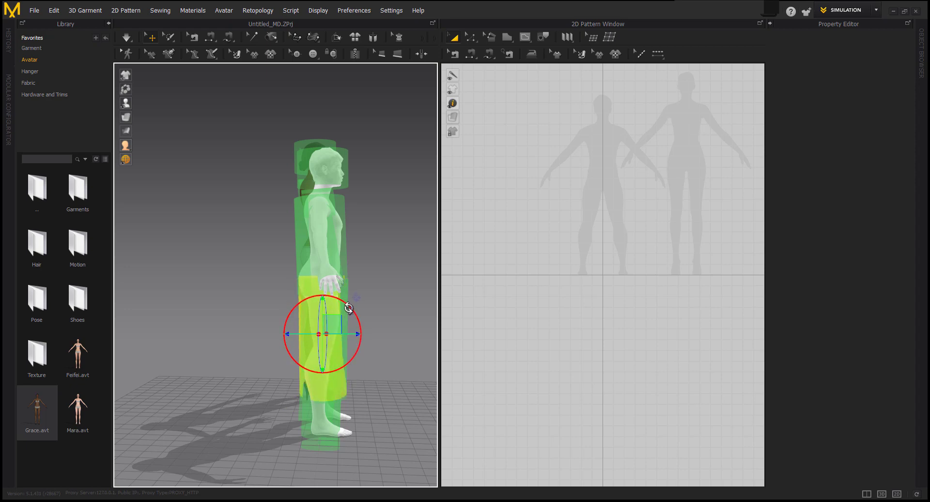
{"action": "right_click_drag", "start_coordinate": [349, 308], "coordinate": [259, 357]}
{"action": "right_click_drag", "start_coordinate": [339, 324], "coordinate": [376, 385]}
{"action": "middle_click_drag", "start_coordinate": [376, 386], "coordinate": [343, 384]}
{"action": "scroll", "coordinate": [342, 384], "scroll_direction": "down", "scroll_amount": 1}
Move the female avatar's right ankle bounding volume onto the white avatar's right ankle
{"action": "left_click", "coordinate": [391, 375]}
{"action": "left_click_drag", "start_coordinate": [392, 374], "coordinate": [267, 394]}
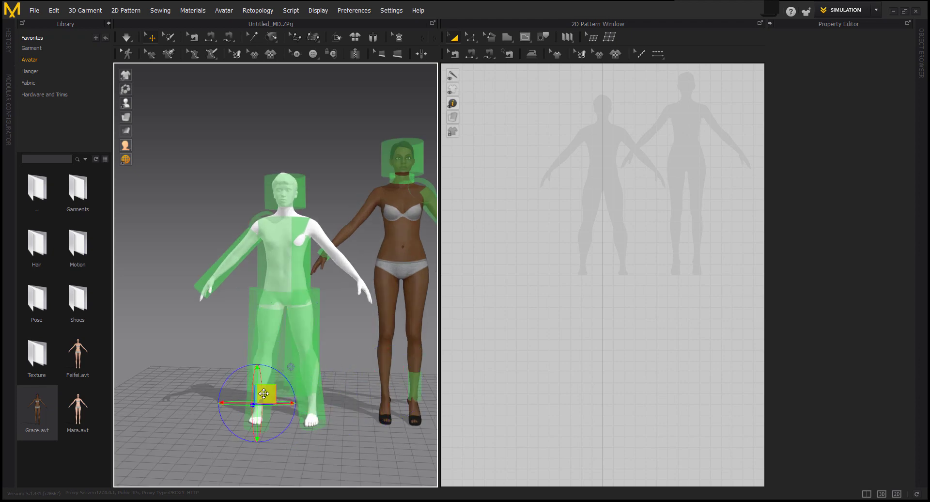
Move the female avatar's left ankle bounding volume across to the white avatar's left leg, aligning its depth from the side
{"action": "right_click_drag", "start_coordinate": [267, 394], "coordinate": [376, 415]}
{"action": "left_click_drag", "start_coordinate": [376, 415], "coordinate": [381, 395]}
{"action": "right_click_drag", "start_coordinate": [382, 395], "coordinate": [412, 361]}
{"action": "left_click", "coordinate": [409, 358]}
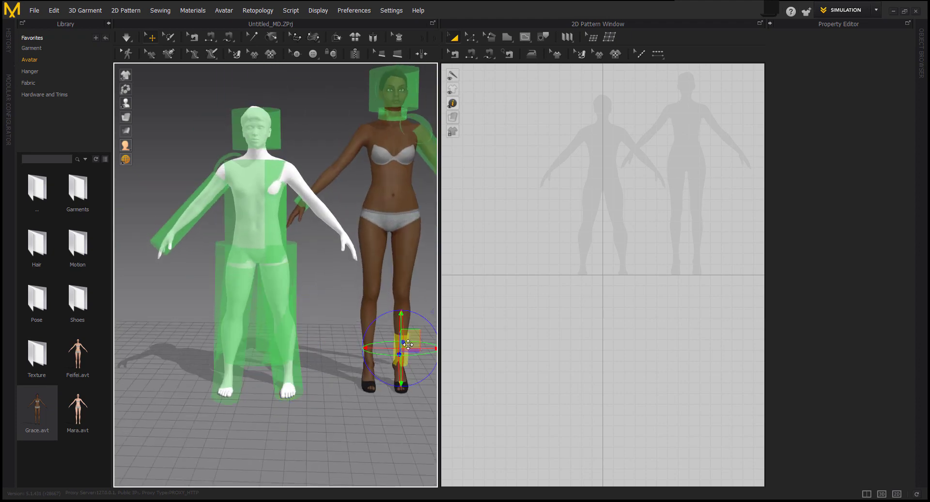
{"action": "right_click_drag", "start_coordinate": [326, 380], "coordinate": [288, 377]}
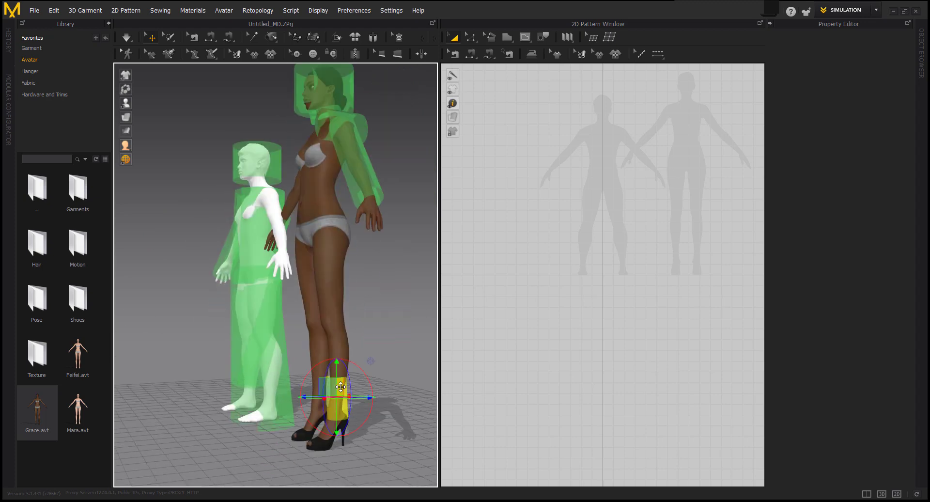
{"action": "left_click_drag", "start_coordinate": [241, 397], "coordinate": [203, 397]}
{"action": "right_click_drag", "start_coordinate": [203, 396], "coordinate": [270, 428]}
{"action": "scroll", "coordinate": [286, 430], "scroll_direction": "down", "scroll_amount": 3}
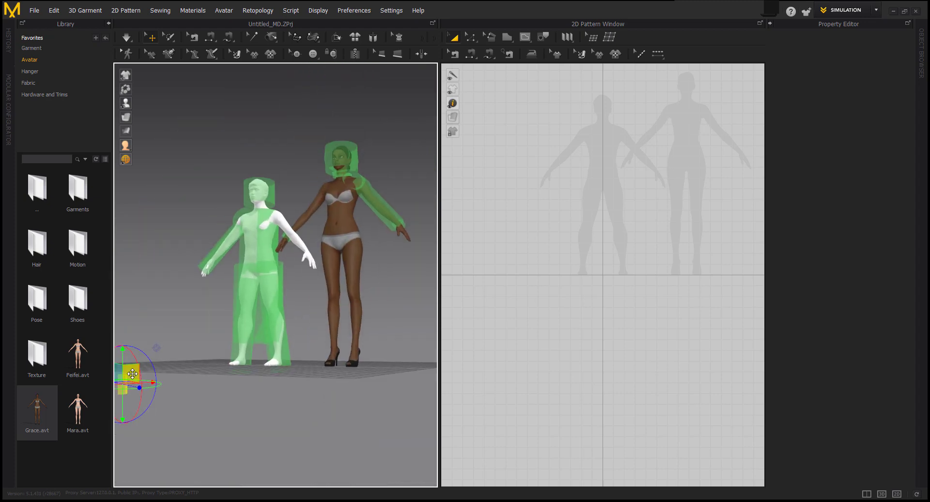
{"action": "left_click_drag", "start_coordinate": [140, 372], "coordinate": [293, 333]}
Fine-tune the ankle bounding volume so it surrounds the white avatar's left ankle from both the side and the front
{"action": "right_click_drag", "start_coordinate": [294, 333], "coordinate": [218, 373]}
{"action": "middle_click_drag", "start_coordinate": [160, 390], "coordinate": [285, 356]}
{"action": "scroll", "coordinate": [271, 363], "scroll_direction": "up", "scroll_amount": 4}
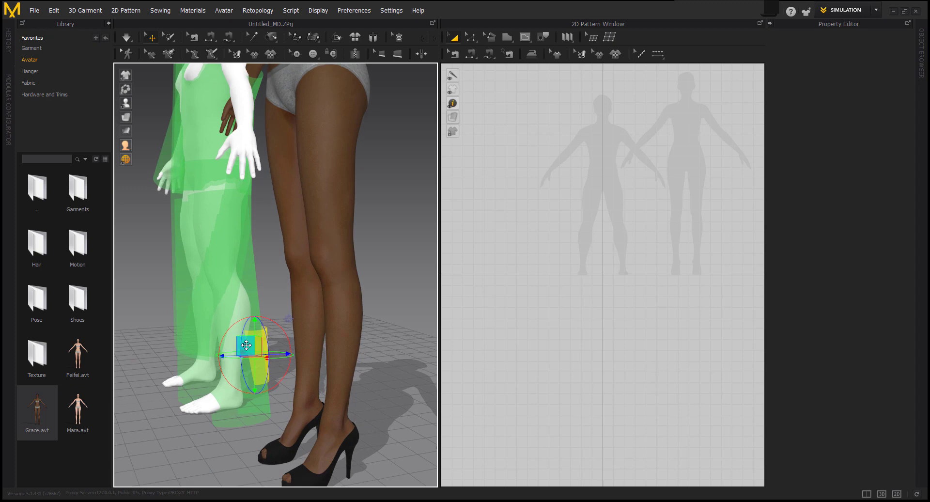
{"action": "right_click_drag", "start_coordinate": [221, 340], "coordinate": [285, 342]}
{"action": "left_click_drag", "start_coordinate": [257, 348], "coordinate": [246, 347]}
{"action": "scroll", "coordinate": [305, 361], "scroll_direction": "down", "scroll_amount": 2}
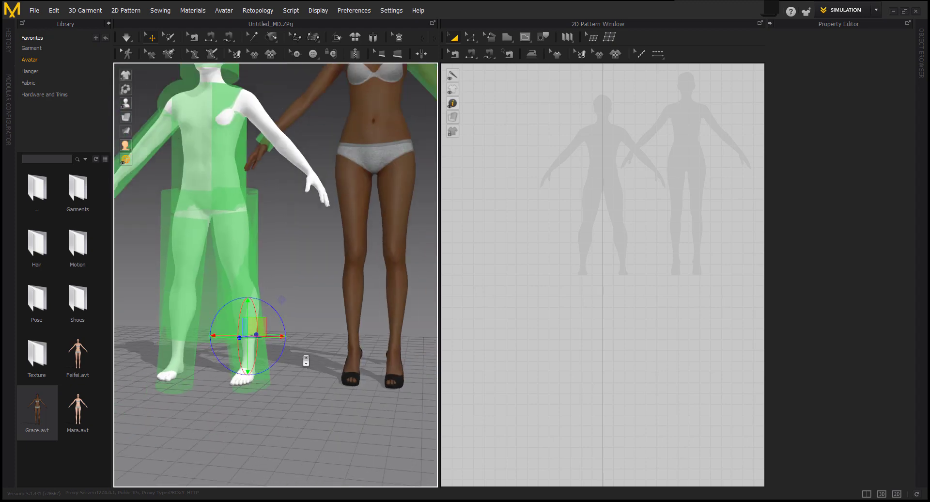
Move a rounded bounding volume from the female avatar onto the white avatar's head and align it in depth
{"action": "scroll", "coordinate": [311, 389], "scroll_direction": "down", "scroll_amount": 2}
{"action": "middle_click_drag", "start_coordinate": [305, 361], "coordinate": [311, 427]}
{"action": "left_click_drag", "start_coordinate": [267, 394], "coordinate": [228, 167]}
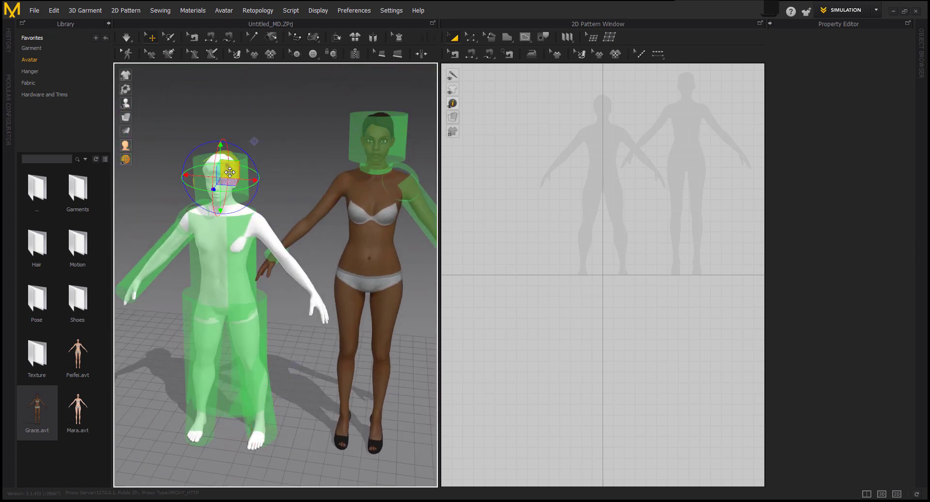
{"action": "right_click_drag", "start_coordinate": [407, 175], "coordinate": [160, 296]}
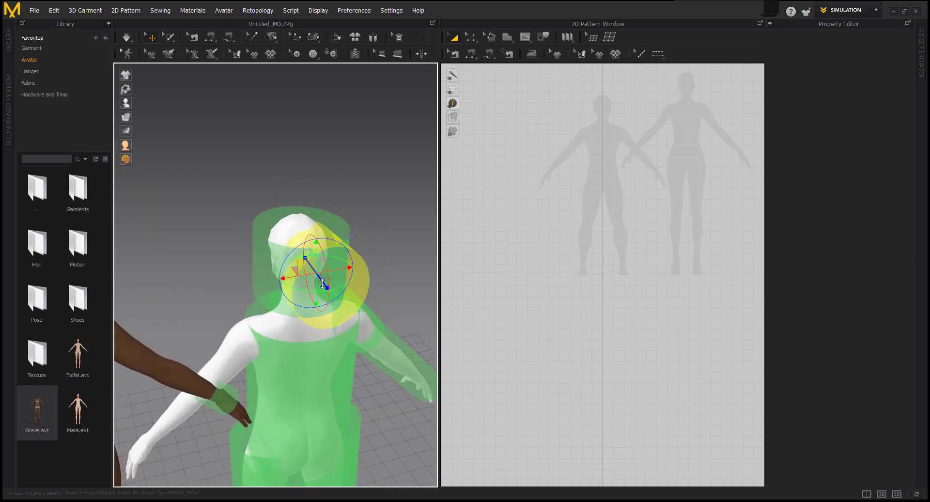
{"action": "right_click_drag", "start_coordinate": [298, 224], "coordinate": [370, 268]}
{"action": "scroll", "coordinate": [370, 268], "scroll_direction": "down", "scroll_amount": 3}
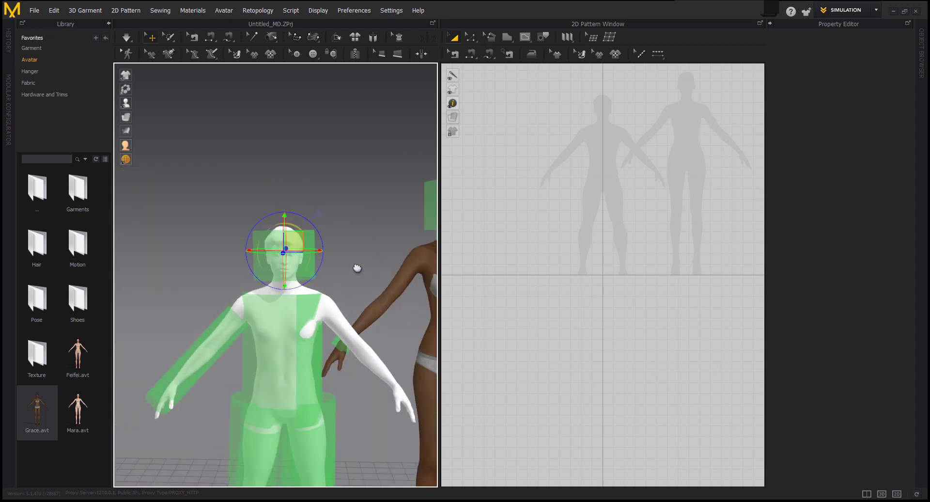
{"action": "middle_click_drag", "start_coordinate": [357, 268], "coordinate": [280, 213]}
Move the female avatar's left shoulder bounding volume onto the white avatar's left shoulder
{"action": "left_click", "coordinate": [415, 195]}
{"action": "left_click", "coordinate": [243, 250]}
{"action": "right_click_drag", "start_coordinate": [268, 249], "coordinate": [322, 238]}
{"action": "scroll", "coordinate": [339, 216], "scroll_direction": "up", "scroll_amount": 3}
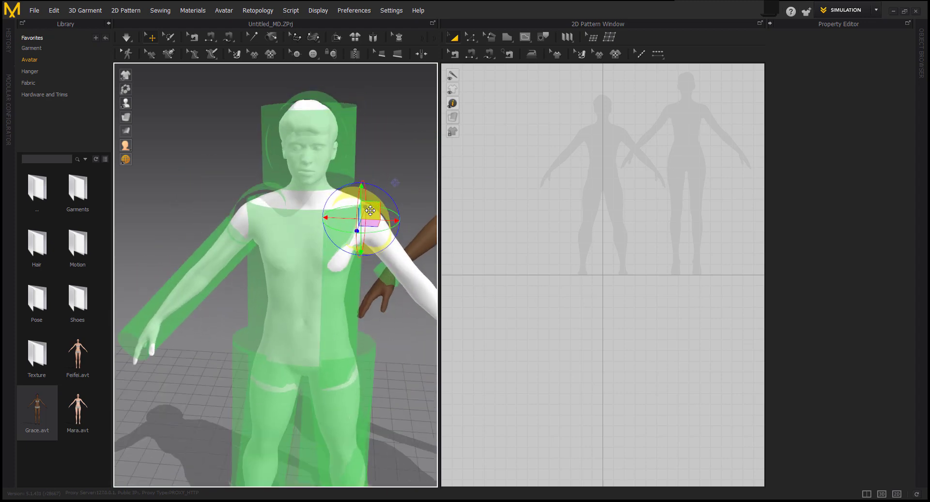
Move one of the female avatar's neck bounding volumes onto the white avatar's neck, matching its depth
{"action": "scroll", "coordinate": [262, 279], "scroll_direction": "down", "scroll_amount": 5}
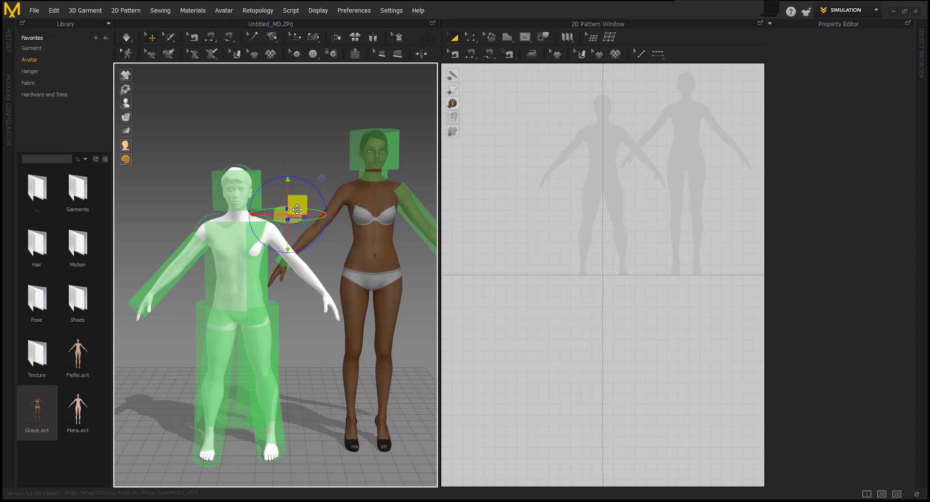
{"action": "right_click_drag", "start_coordinate": [232, 242], "coordinate": [271, 242]}
{"action": "scroll", "coordinate": [261, 243], "scroll_direction": "up", "scroll_amount": 4}
{"action": "right_click_drag", "start_coordinate": [256, 274], "coordinate": [218, 279]}
{"action": "scroll", "coordinate": [291, 260], "scroll_direction": "down", "scroll_amount": 5}
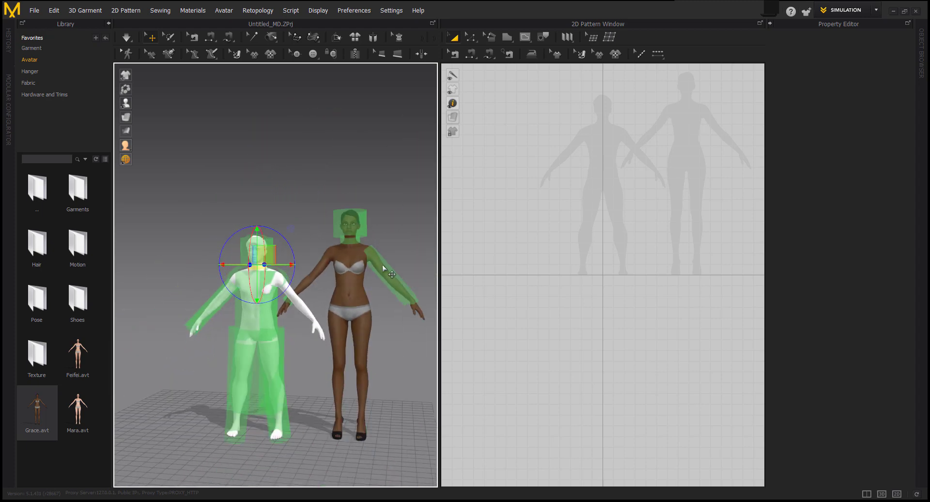
Move the female avatar's left arm bounding volume onto the white avatar's left arm and line it up in depth
{"action": "left_click", "coordinate": [346, 299]}
{"action": "right_click_drag", "start_coordinate": [314, 301], "coordinate": [277, 303]}
{"action": "scroll", "coordinate": [363, 291], "scroll_direction": "up", "scroll_amount": 3}
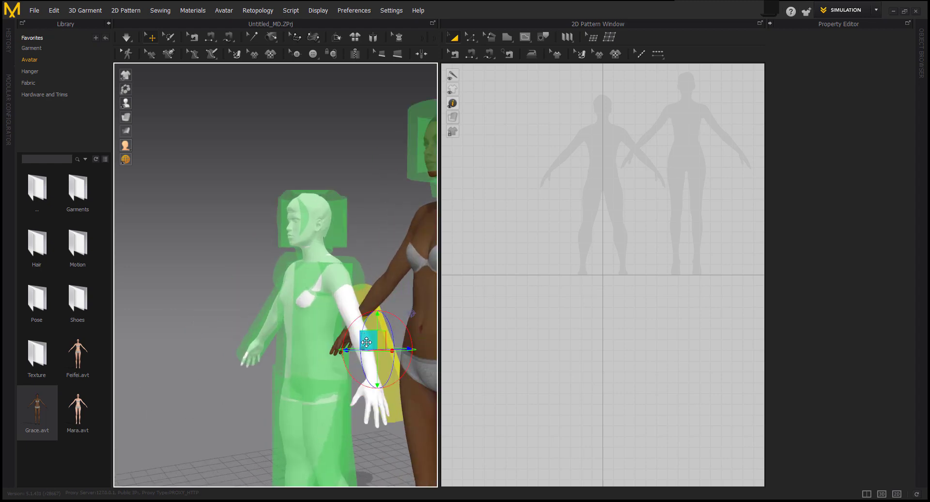
{"action": "left_click_drag", "start_coordinate": [365, 341], "coordinate": [347, 334]}
{"action": "scroll", "coordinate": [365, 350], "scroll_direction": "down", "scroll_amount": 5}
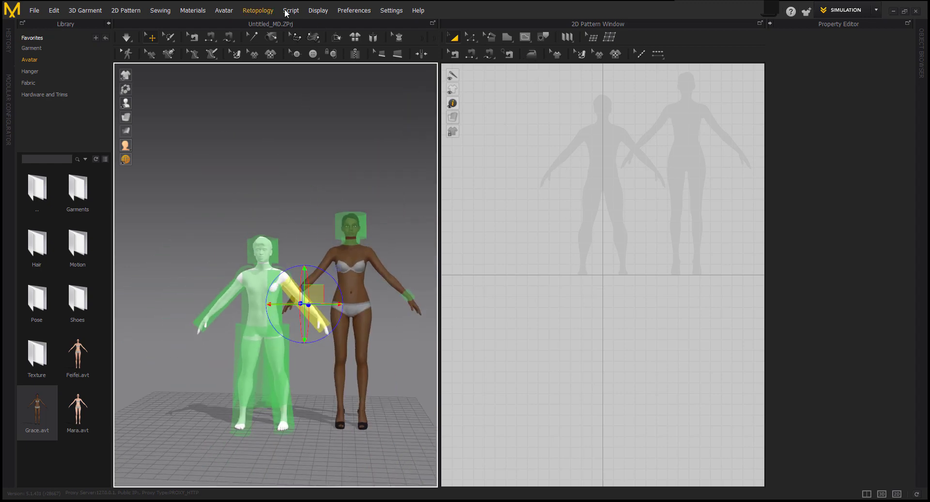
{"action": "left_click", "coordinate": [224, 10]}
{"action": "mouse_move", "coordinate": [246, 82]}
{"action": "left_click", "coordinate": [310, 124]}
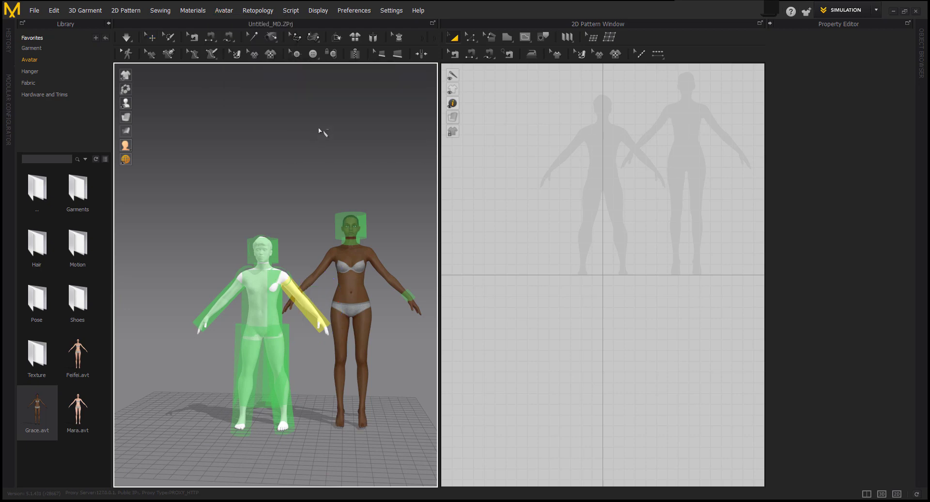
{"action": "left_click", "coordinate": [317, 11]}
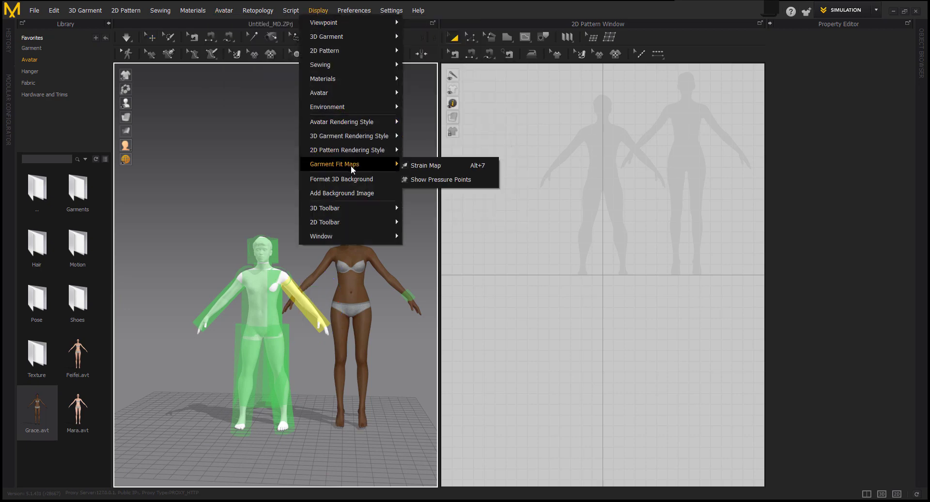
{"action": "mouse_move", "coordinate": [369, 93]}
{"action": "left_click", "coordinate": [451, 108]}
{"action": "left_click", "coordinate": [317, 10]}
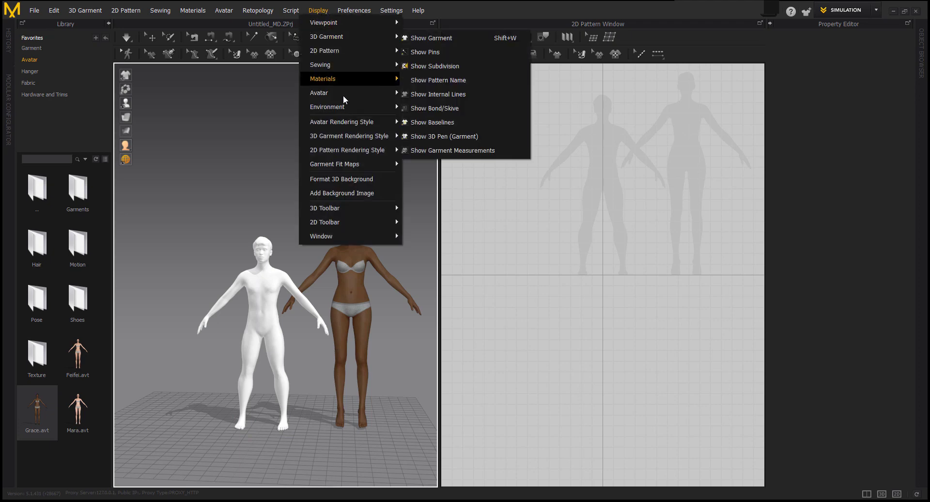
{"action": "left_click", "coordinate": [436, 124]}
Display the arrangement points on the avatars' bounding volumes
{"action": "left_click", "coordinate": [310, 10]}
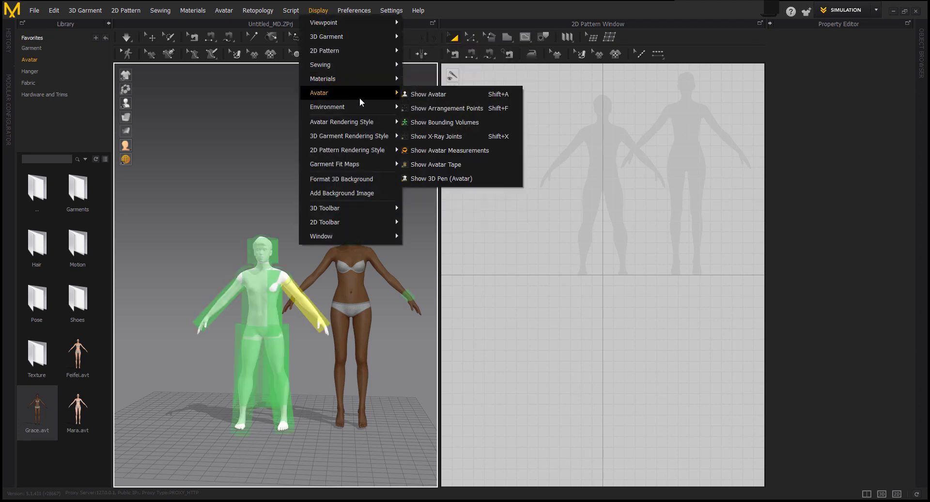
{"action": "left_click", "coordinate": [442, 108]}
{"action": "scroll", "coordinate": [333, 184], "scroll_direction": "up", "scroll_amount": 5}
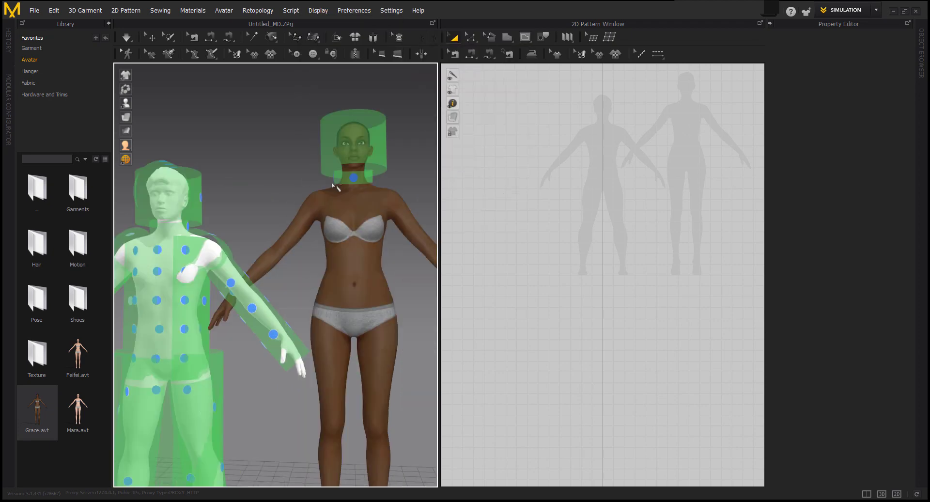
{"action": "middle_click_drag", "start_coordinate": [267, 171], "coordinate": [300, 188]}
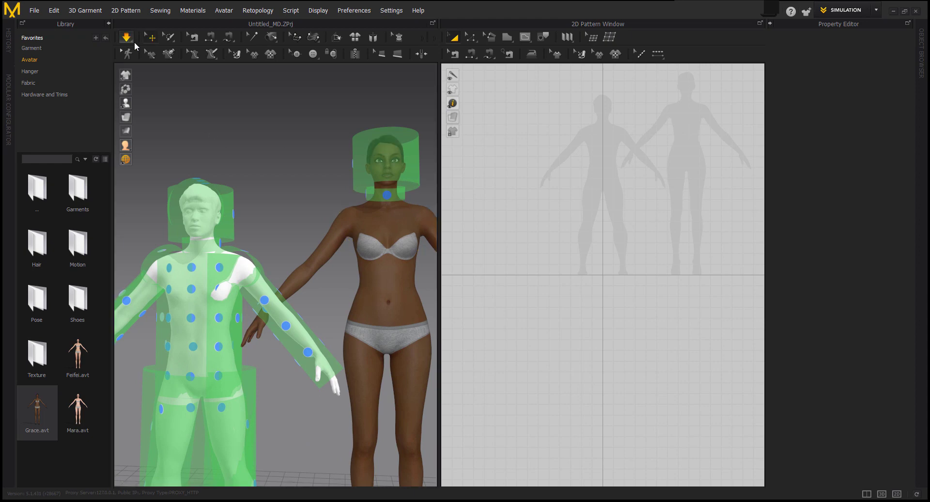
Move the female avatar's remaining cylindrical head bounding volume onto the white avatar's head and align it from several angles
{"action": "left_click", "coordinate": [151, 38]}
{"action": "left_click_drag", "start_coordinate": [392, 169], "coordinate": [207, 220]}
{"action": "right_click_drag", "start_coordinate": [207, 220], "coordinate": [403, 227]}
{"action": "left_click_drag", "start_coordinate": [320, 297], "coordinate": [343, 297]}
{"action": "right_click_drag", "start_coordinate": [360, 218], "coordinate": [321, 178]}
{"action": "left_click_drag", "start_coordinate": [331, 247], "coordinate": [338, 247]}
{"action": "right_click_drag", "start_coordinate": [375, 204], "coordinate": [313, 182]}
Move the female avatar's remaining neck bounding volume onto the white avatar's neck and bring it forward in depth
{"action": "left_click", "coordinate": [363, 199]}
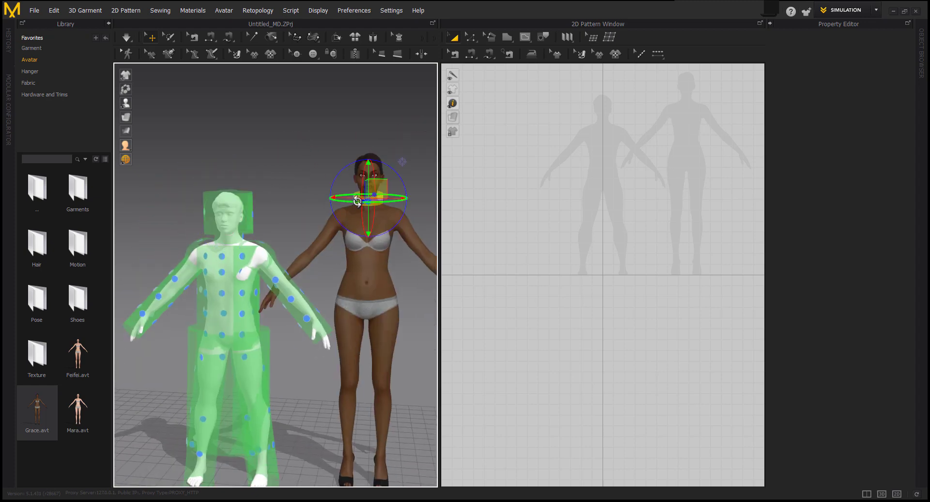
{"action": "left_click_drag", "start_coordinate": [379, 189], "coordinate": [243, 236]}
{"action": "right_click_drag", "start_coordinate": [243, 237], "coordinate": [333, 240]}
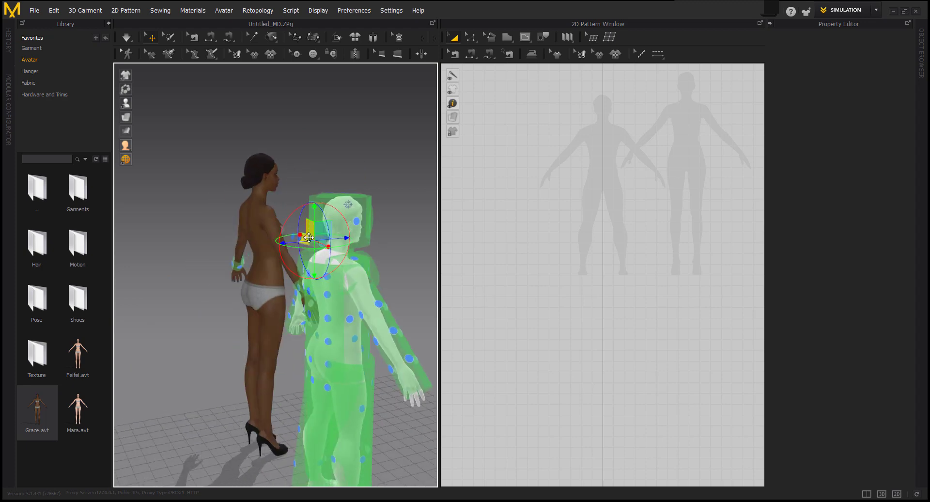
{"action": "right_click_drag", "start_coordinate": [364, 266], "coordinate": [187, 172]}
{"action": "left_click_drag", "start_coordinate": [153, 207], "coordinate": [205, 211]}
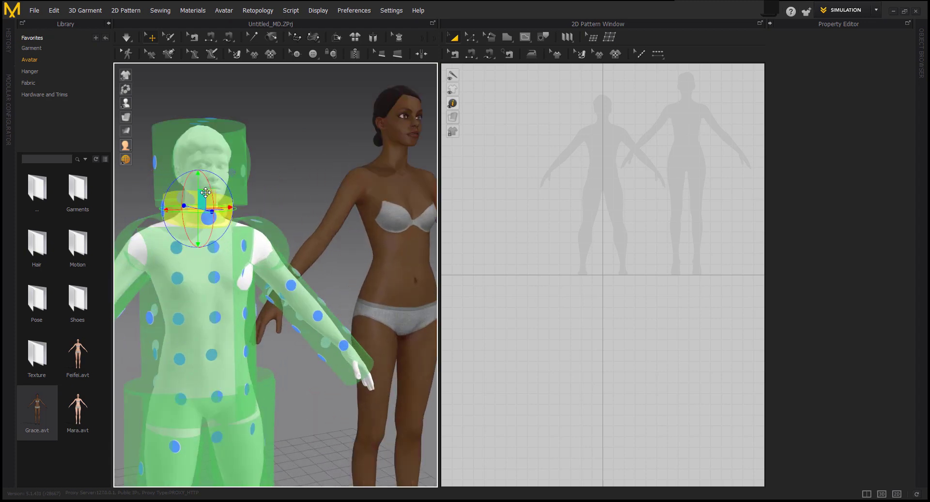
Fine-tune the neck bounding volume sideways and in depth so it is centred around the white avatar's neck
{"action": "right_click_drag", "start_coordinate": [205, 211], "coordinate": [292, 255]}
{"action": "left_click_drag", "start_coordinate": [427, 224], "coordinate": [274, 229]}
{"action": "right_click_drag", "start_coordinate": [351, 269], "coordinate": [184, 242]}
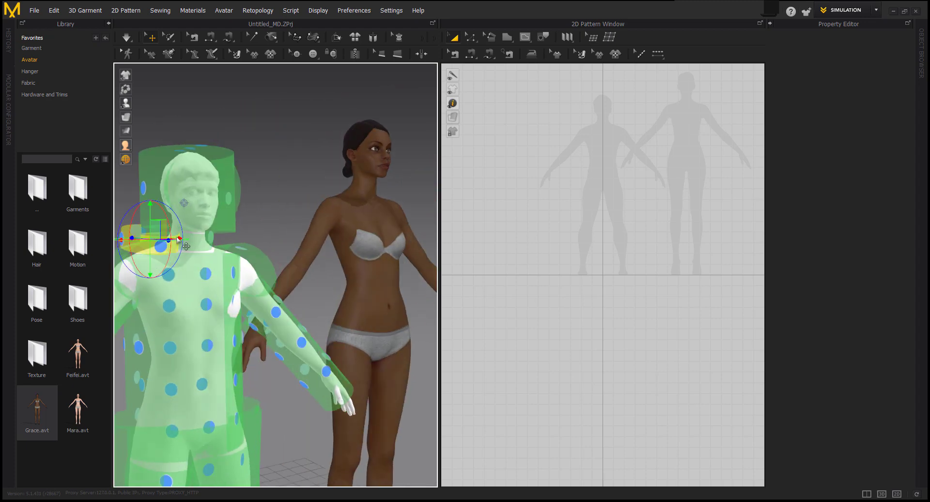
{"action": "left_click_drag", "start_coordinate": [183, 239], "coordinate": [199, 237]}
{"action": "key", "text": "2"}
{"action": "key", "text": "6"}
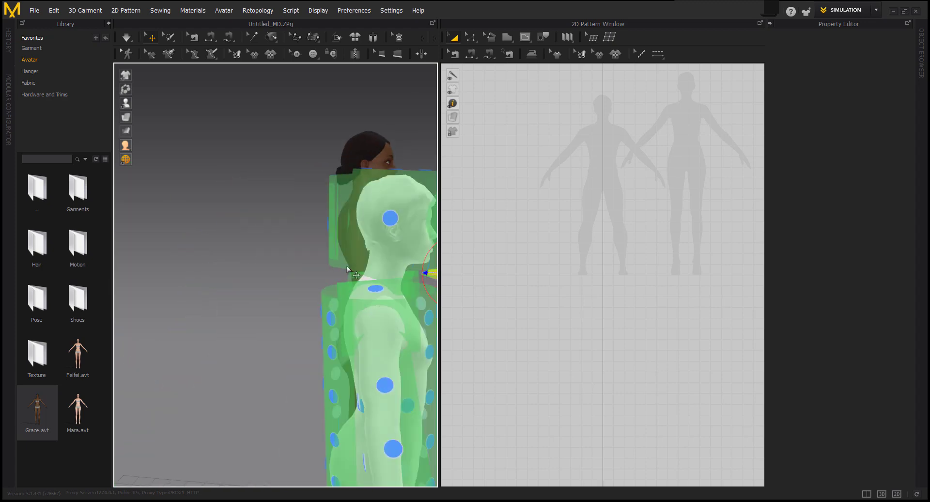
{"action": "key", "text": "2"}
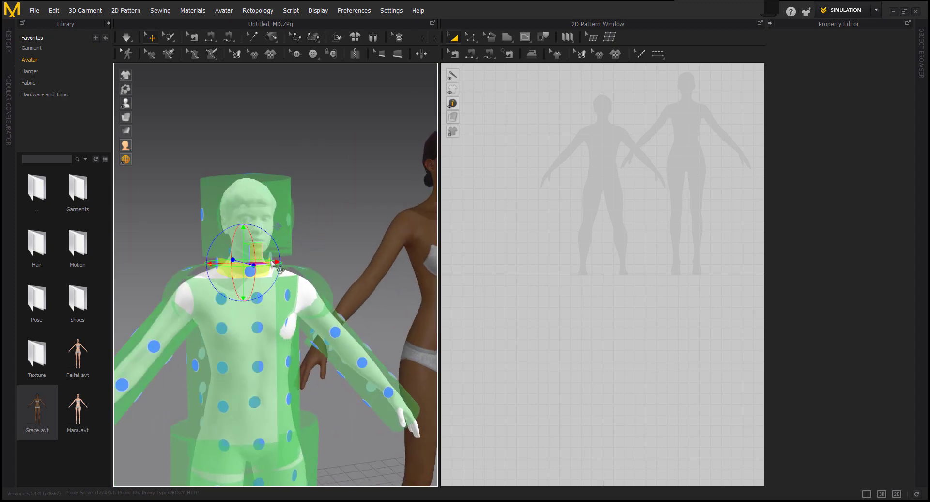
{"action": "key", "text": "6"}
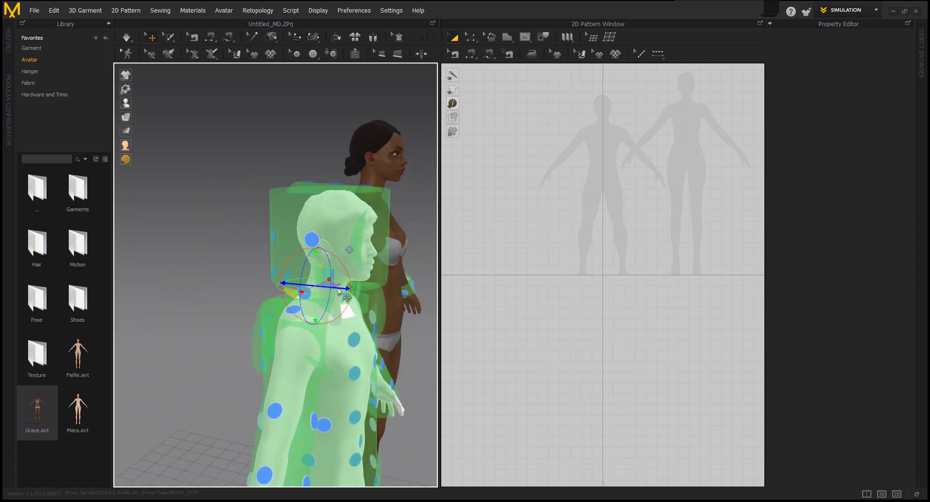
{"action": "key", "text": "2"}
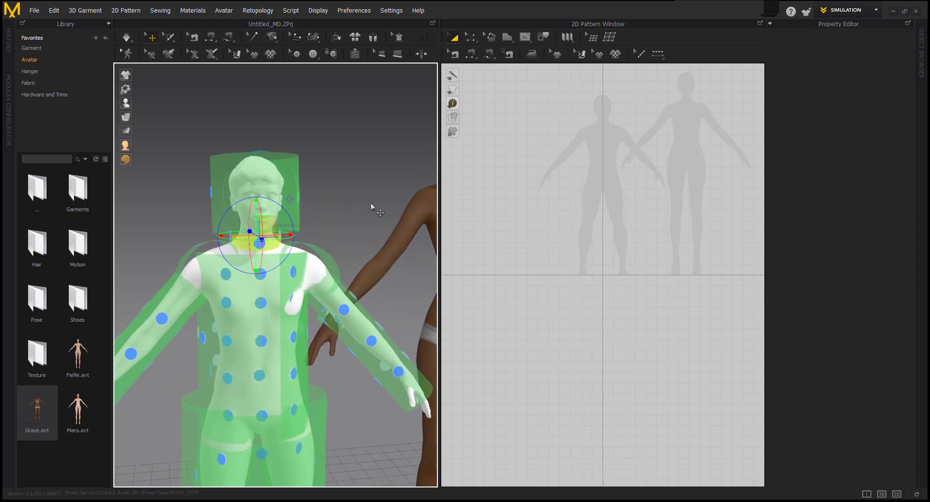
Open the Avatar Editor's arrangement settings and bring up the properties of the Leg_L and Skrt_R bounding volumes
{"action": "left_click", "coordinate": [223, 10]}
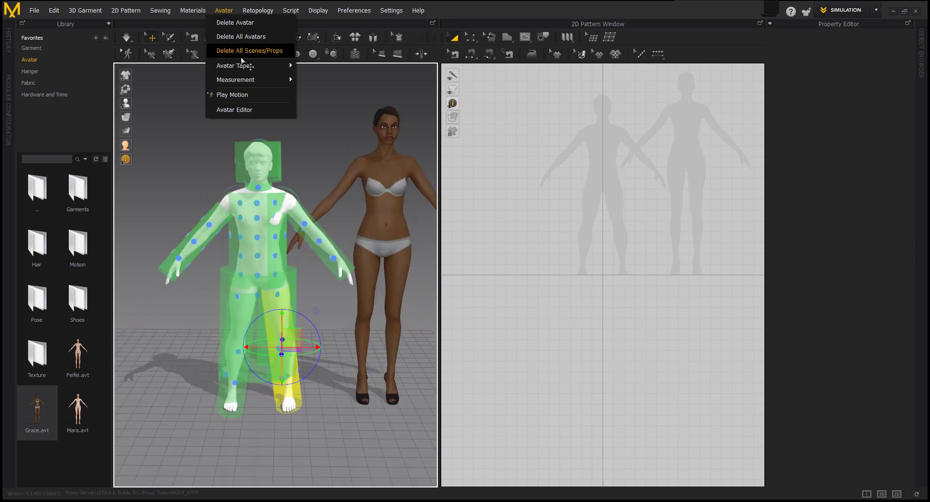
{"action": "key", "text": "Escape"}
{"action": "key", "text": "Escape"}
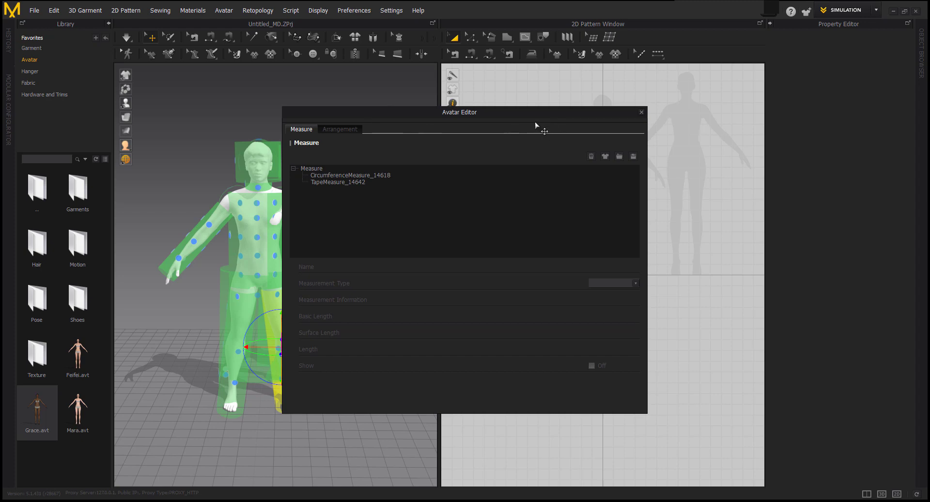
{"action": "left_click_drag", "start_coordinate": [533, 108], "coordinate": [653, 104]}
{"action": "left_click", "coordinate": [462, 121]}
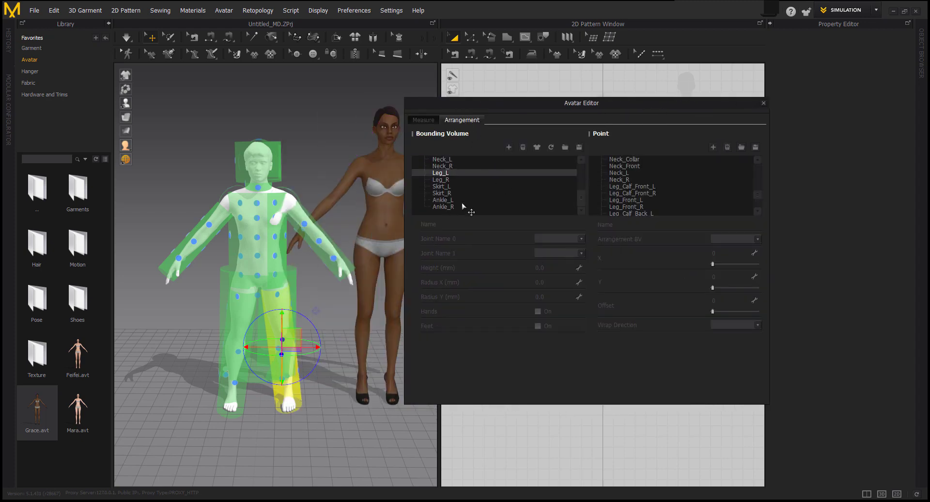
{"action": "double_click", "coordinate": [443, 172]}
{"action": "left_click", "coordinate": [469, 193]}
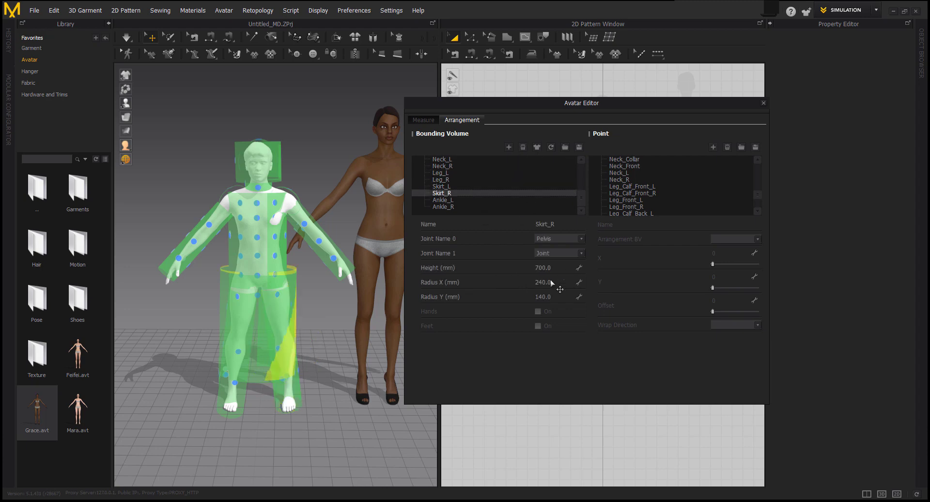
Set the Radius X of the Ankle_L bounding volume to 100 mm
{"action": "left_click", "coordinate": [456, 200]}
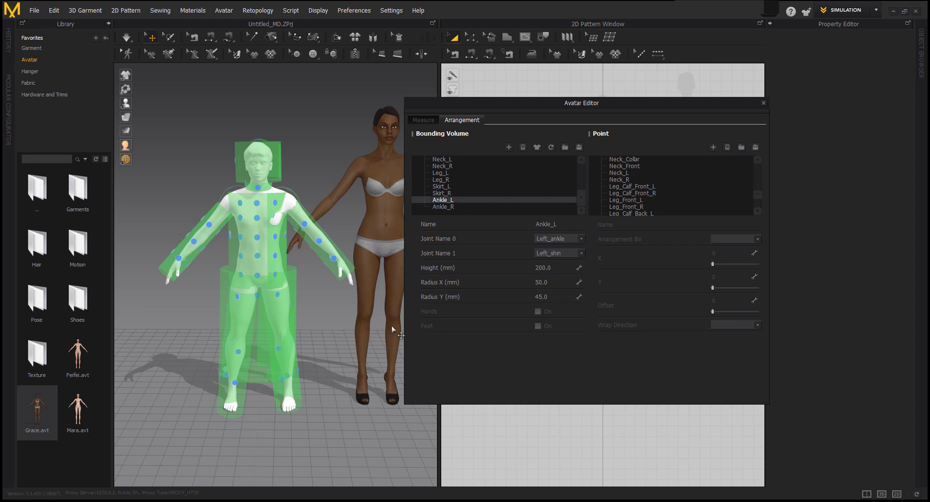
{"action": "scroll", "coordinate": [345, 410], "scroll_direction": "up", "scroll_amount": 10}
{"action": "middle_click_drag", "start_coordinate": [341, 310], "coordinate": [286, 325]}
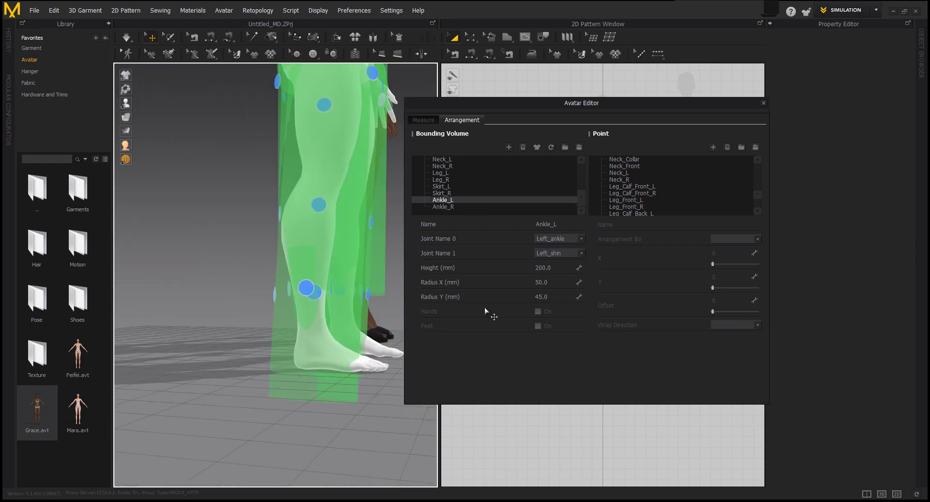
{"action": "left_click", "coordinate": [553, 282]}
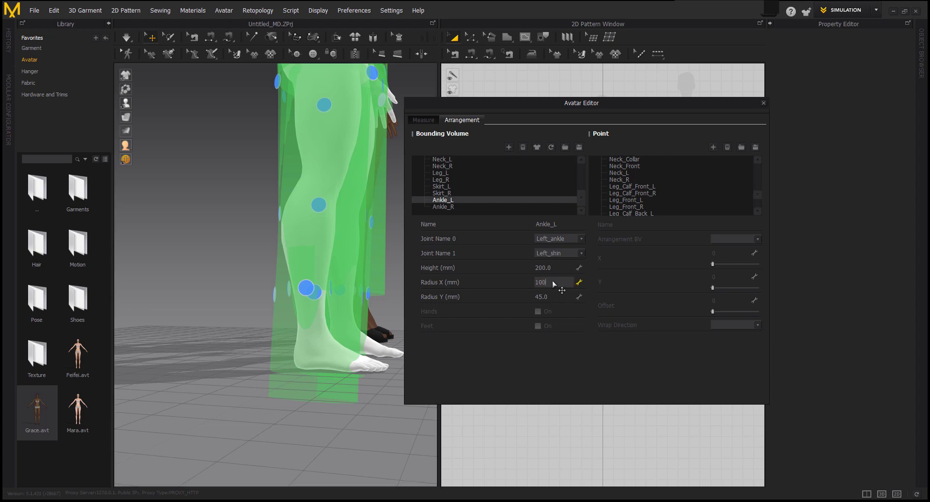
{"action": "type", "text": "100"}
{"action": "key", "text": "Return"}
{"action": "right_click_drag", "start_coordinate": [368, 310], "coordinate": [326, 321]}
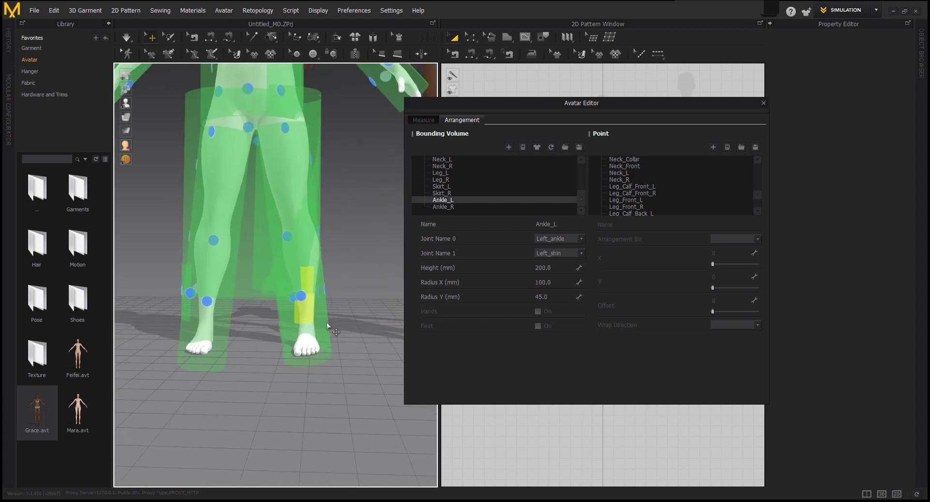
Set the Radius Y of the Ankle_L bounding volume to 80 mm
{"action": "scroll", "coordinate": [327, 322], "scroll_direction": "down", "scroll_amount": 5}
{"action": "left_click", "coordinate": [554, 296]}
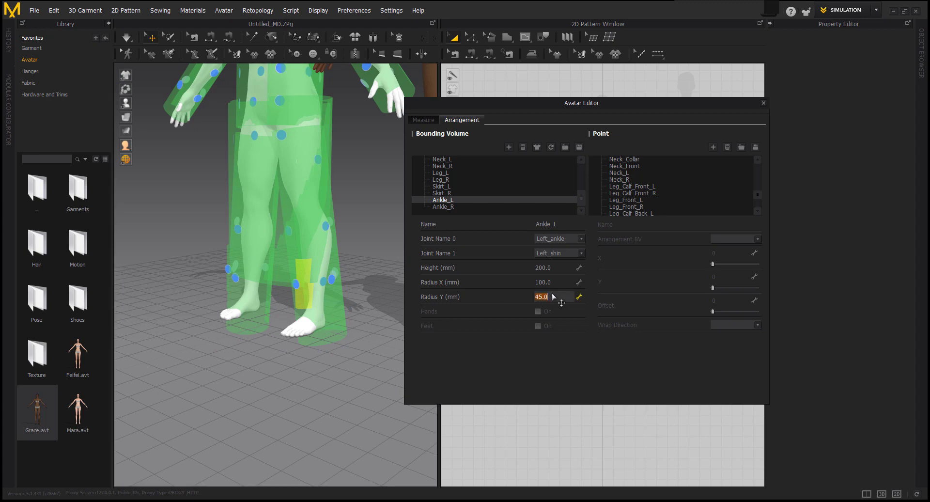
{"action": "type", "text": "80"}
{"action": "key", "text": "Return"}
{"action": "scroll", "coordinate": [232, 341], "scroll_direction": "up", "scroll_amount": 5}
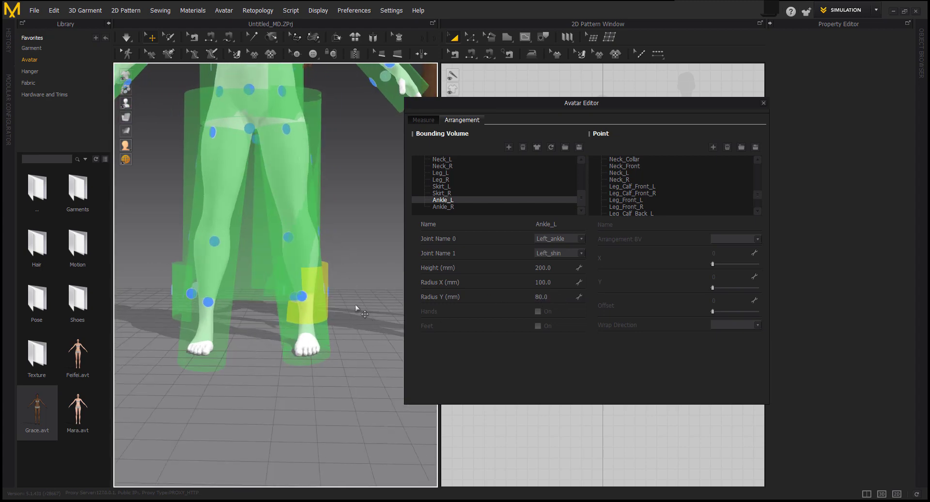
Move the Ankle_R bounding volume down around the white avatar's right ankle
{"action": "left_click", "coordinate": [181, 287]}
{"action": "mouse_move", "coordinate": [200, 283]}
{"action": "left_mouse_down"}
{"action": "mouse_move", "coordinate": [209, 295]}
{"action": "mouse_move", "coordinate": [215, 286]}
{"action": "mouse_move", "coordinate": [212, 297]}
{"action": "left_mouse_up"}
{"action": "right_click_drag", "start_coordinate": [212, 296], "coordinate": [343, 320]}
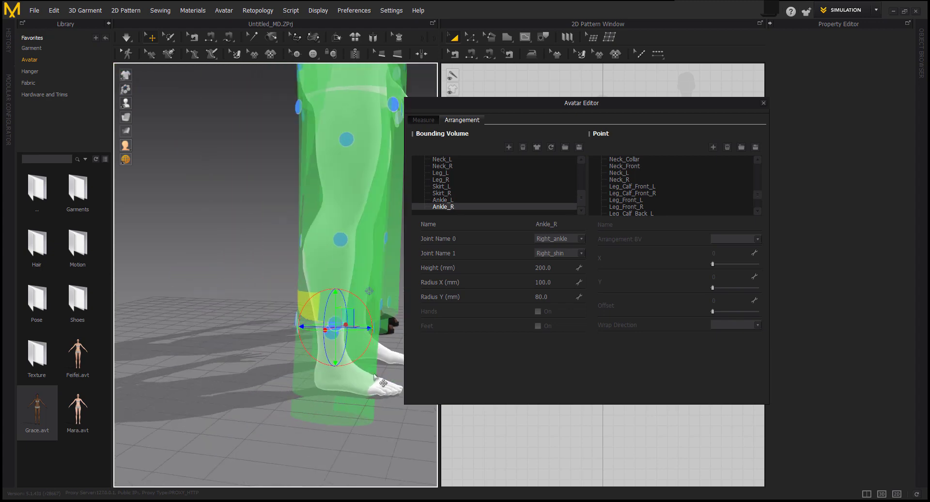
Set the height of the Leg_R bounding volume to 600 mm and raise it along the right leg
{"action": "left_click", "coordinate": [373, 361]}
{"action": "left_click", "coordinate": [556, 269]}
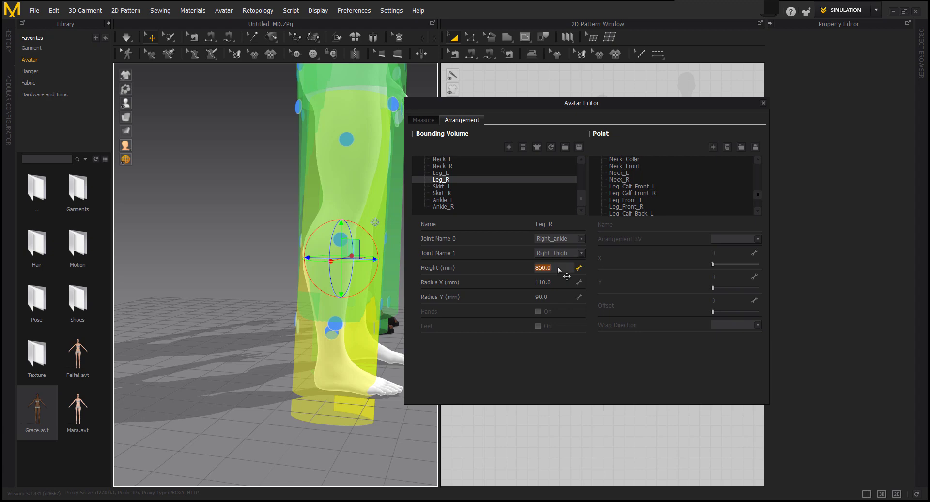
{"action": "key", "text": "Return"}
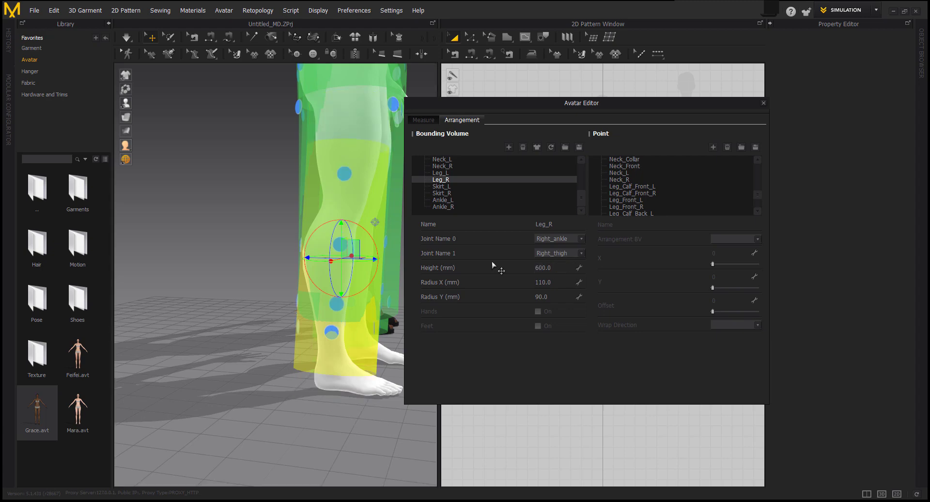
{"action": "scroll", "coordinate": [285, 278], "scroll_direction": "down", "scroll_amount": 1}
{"action": "left_click_drag", "start_coordinate": [350, 231], "coordinate": [350, 191]}
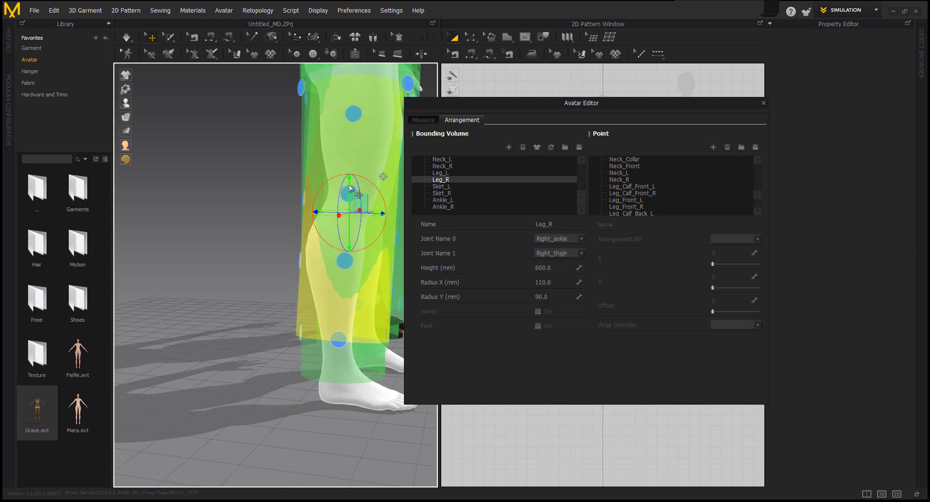
{"action": "scroll", "coordinate": [245, 304], "scroll_direction": "up", "scroll_amount": 4}
{"action": "right_click_drag", "start_coordinate": [290, 308], "coordinate": [251, 311]}
{"action": "scroll", "coordinate": [250, 310], "scroll_direction": "up", "scroll_amount": 6}
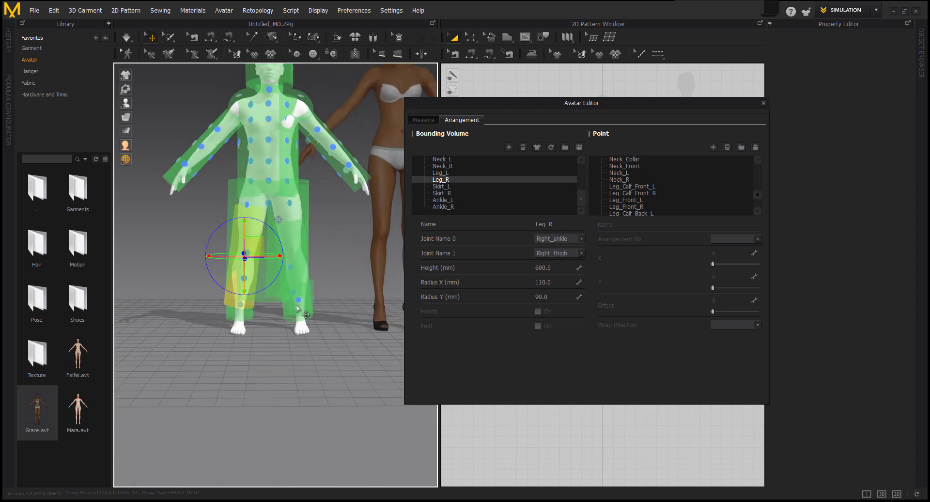
Widen the Skirt_L bounding volume by setting its Radius X to 260 mm
{"action": "left_click", "coordinate": [274, 219]}
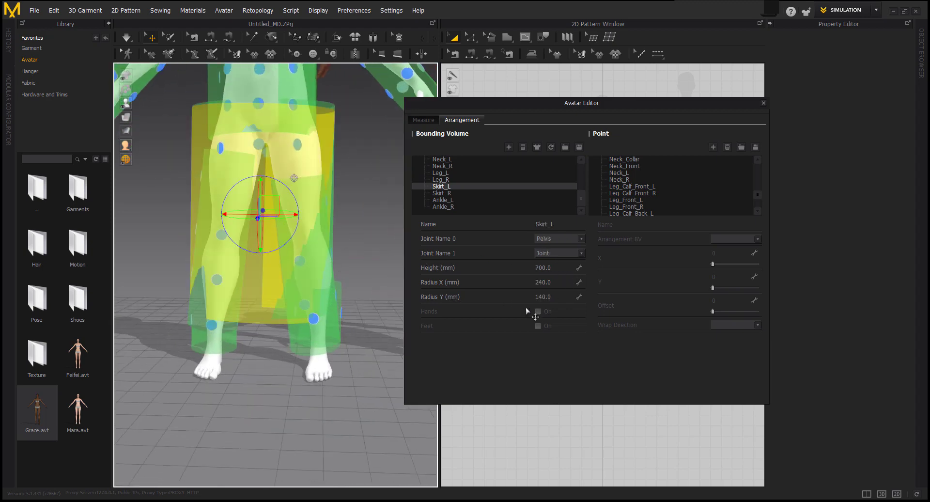
{"action": "left_click", "coordinate": [559, 283]}
{"action": "key", "text": "Return"}
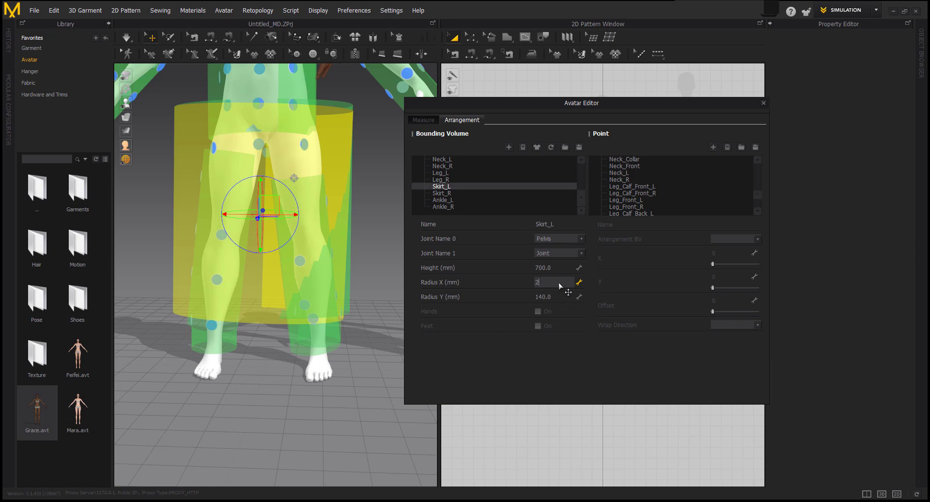
{"action": "key", "text": "Return"}
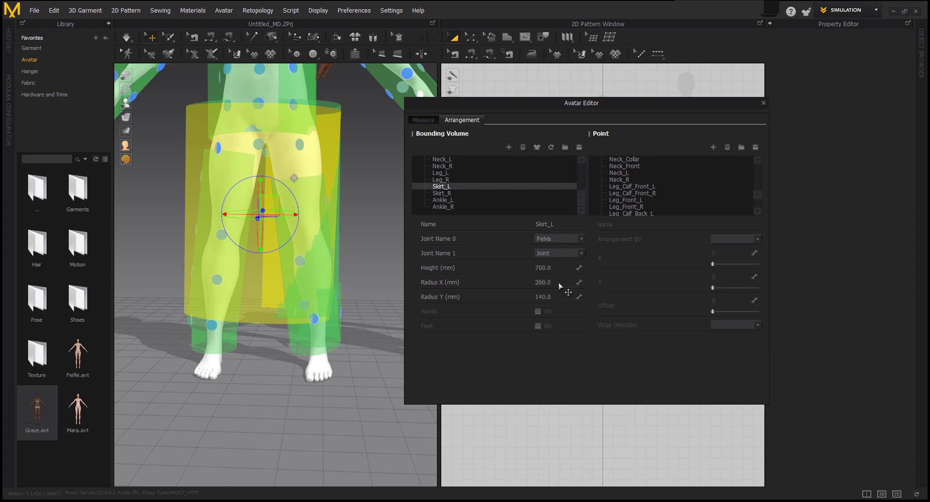
Raise the Leg_L bounding volume along the white avatar's left leg to match the opposite leg's volume
{"action": "left_click", "coordinate": [338, 295]}
{"action": "left_click", "coordinate": [298, 350]}
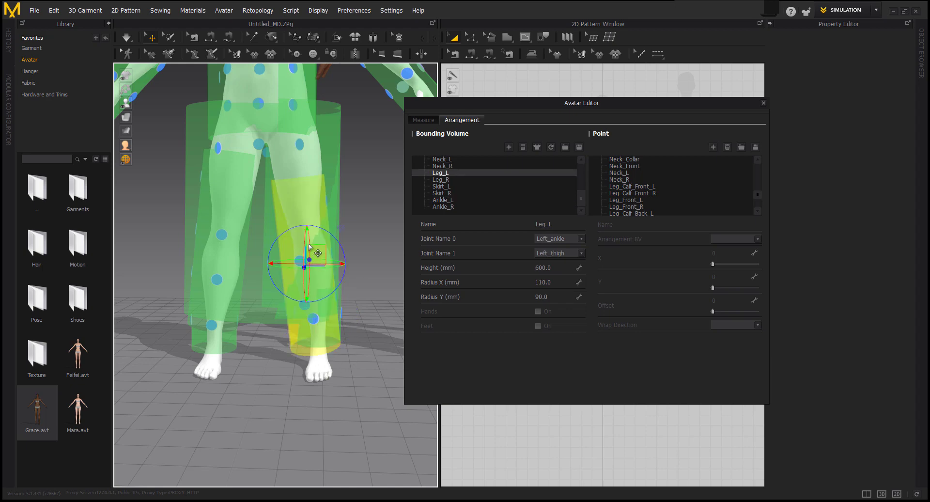
{"action": "left_click_drag", "start_coordinate": [308, 238], "coordinate": [333, 210]}
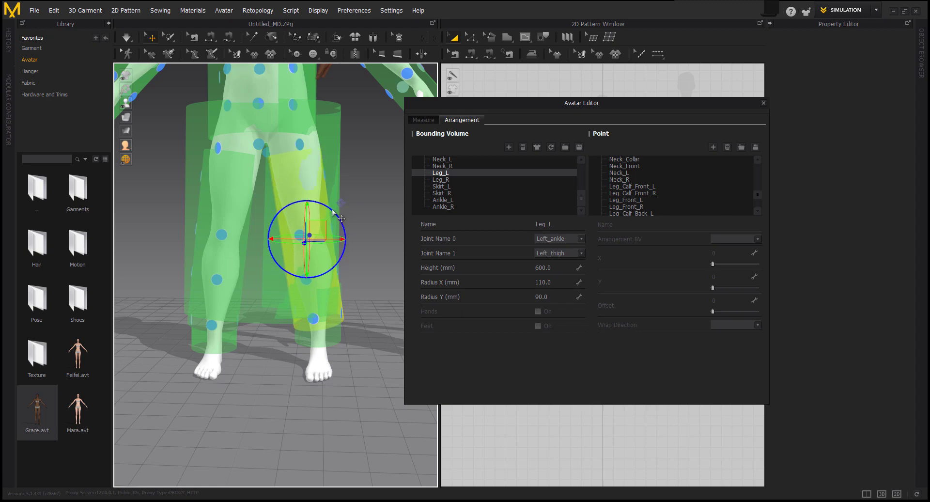
Set the Radius X of the Leg_L bounding volume to 150 mm and deselect it
{"action": "left_click", "coordinate": [557, 284]}
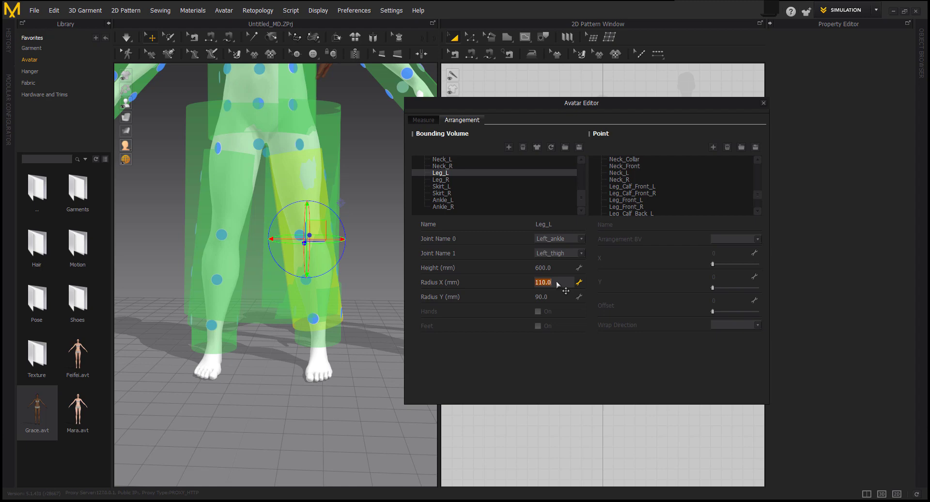
{"action": "type", "text": "150"}
{"action": "key", "text": "Return"}
{"action": "left_click", "coordinate": [407, 471]}
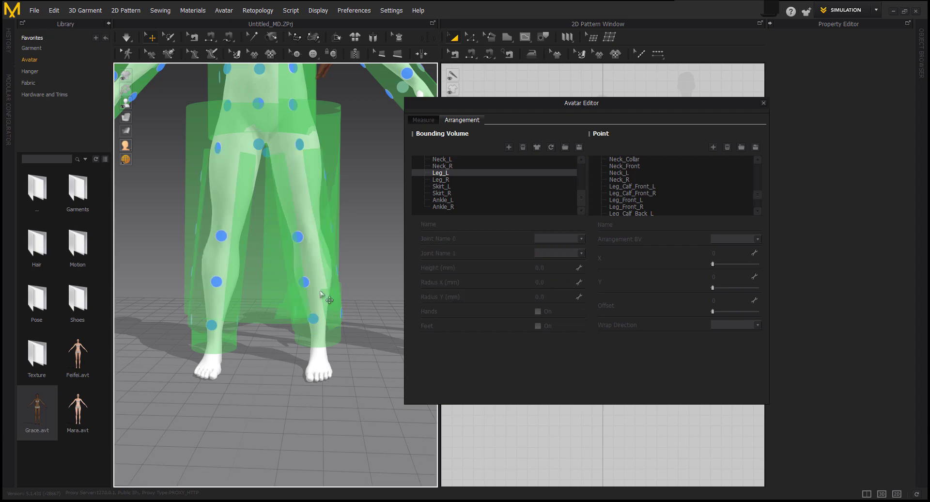
Select the Leg_R bounding volume and tilt it slightly so its lower end leans outward along the right leg
{"action": "right_click_drag", "start_coordinate": [339, 212], "coordinate": [232, 324]}
{"action": "left_click", "coordinate": [232, 340]}
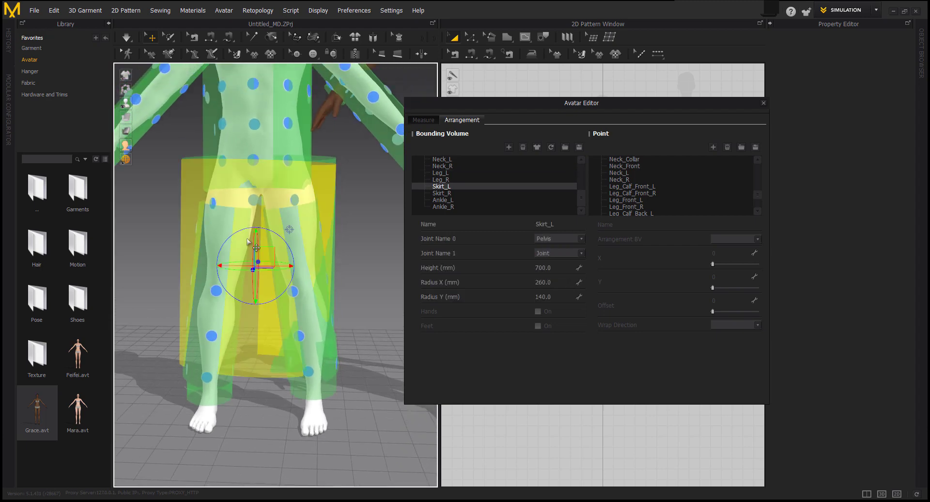
{"action": "left_click", "coordinate": [229, 289]}
{"action": "left_click", "coordinate": [227, 390]}
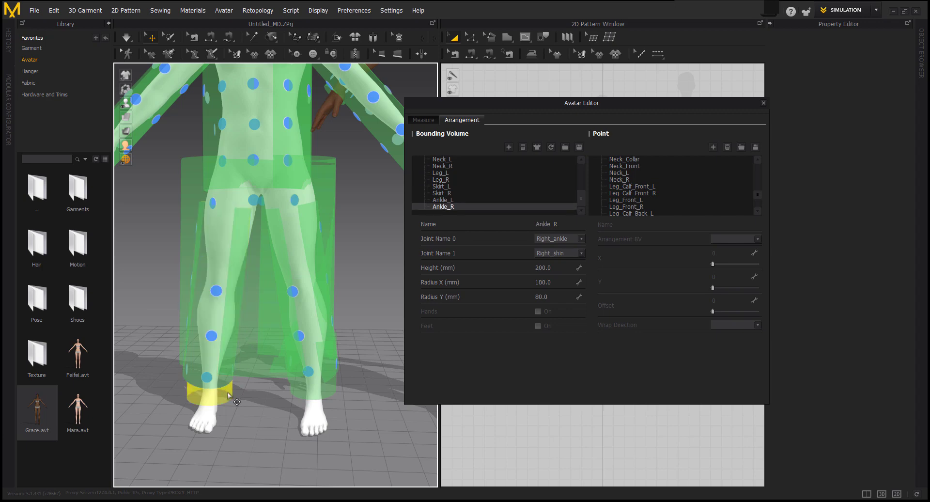
{"action": "left_click", "coordinate": [223, 362]}
{"action": "left_click", "coordinate": [196, 376]}
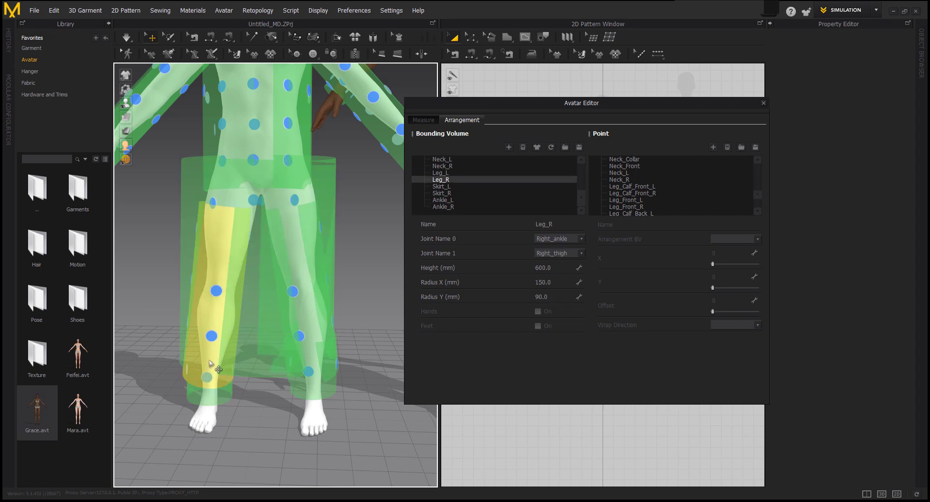
{"action": "left_click", "coordinate": [195, 372]}
{"action": "left_click_drag", "start_coordinate": [247, 268], "coordinate": [249, 273]}
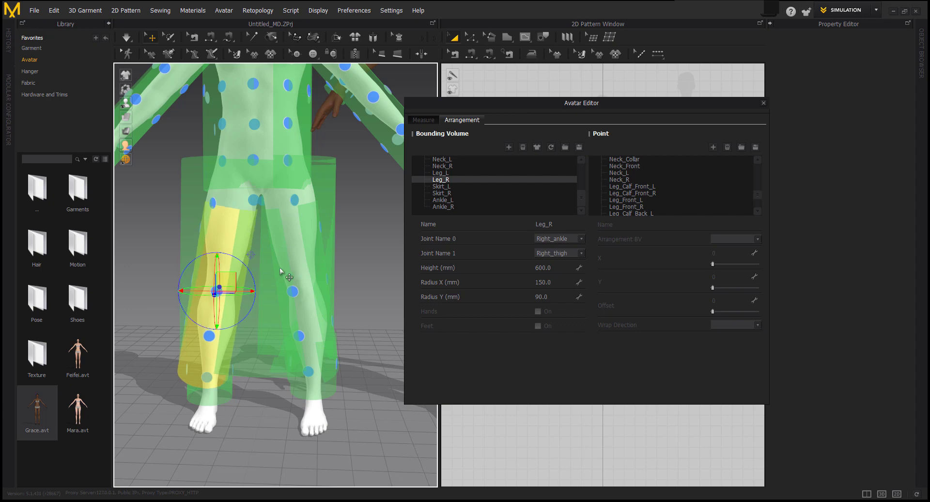
Examine how the leg and ankle bounding volumes fit the white avatar's legs from the front and the back
{"action": "left_click", "coordinate": [333, 375]}
{"action": "left_click", "coordinate": [332, 372]}
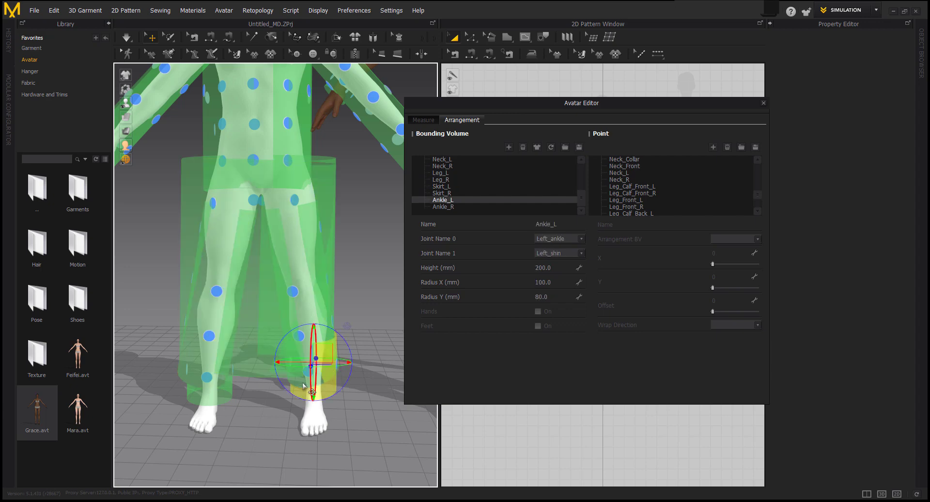
{"action": "left_click", "coordinate": [303, 373]}
{"action": "right_click_drag", "start_coordinate": [356, 327], "coordinate": [272, 341]}
{"action": "middle_click_drag", "start_coordinate": [271, 339], "coordinate": [226, 312]}
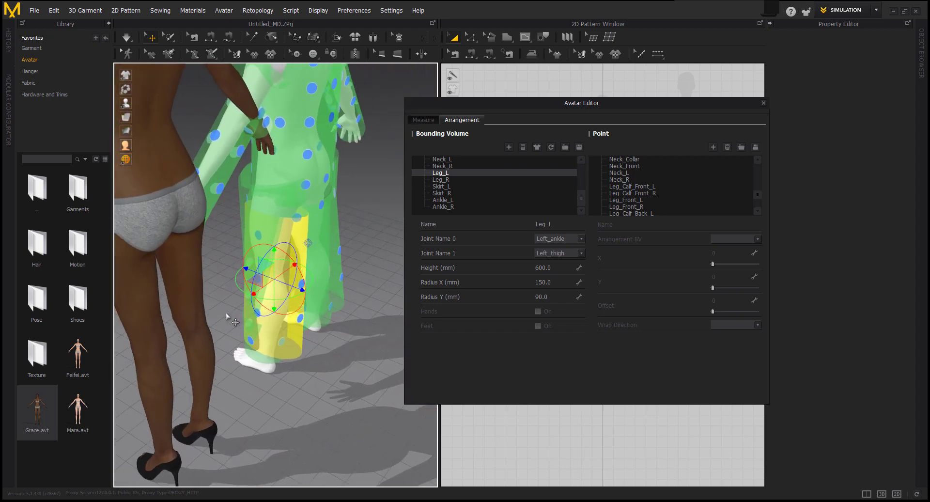
{"action": "right_click_drag", "start_coordinate": [351, 296], "coordinate": [282, 251]}
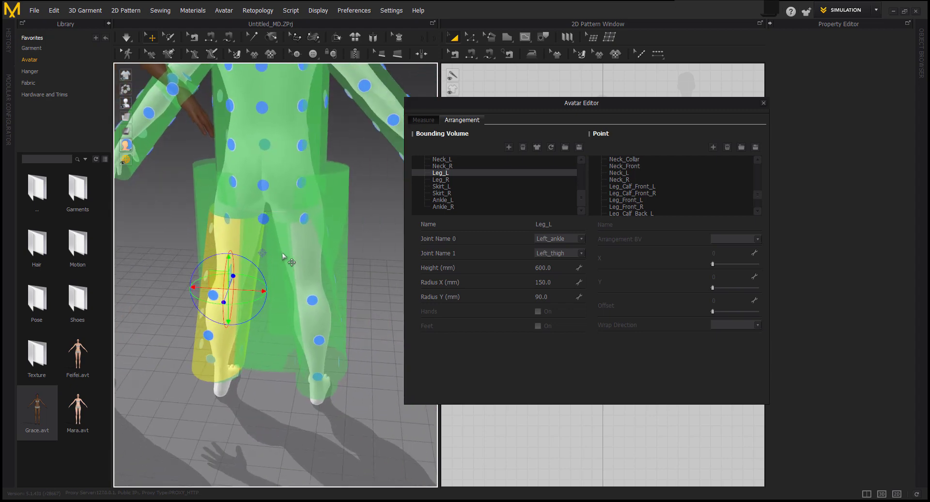
{"action": "left_click", "coordinate": [344, 373]}
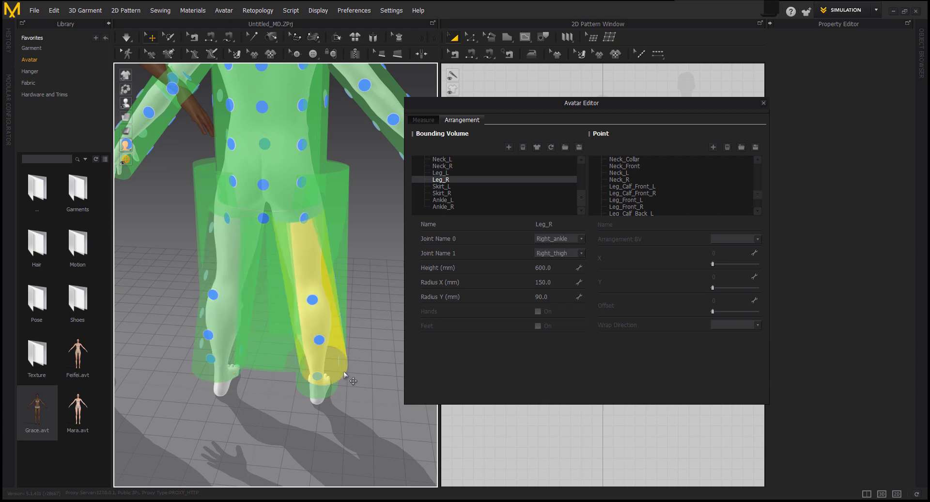
Shorten the Arm_L bounding volume by setting its height to 450 mm
{"action": "right_click_drag", "start_coordinate": [344, 372], "coordinate": [198, 180]}
{"action": "left_click", "coordinate": [198, 180]}
{"action": "middle_click_drag", "start_coordinate": [197, 180], "coordinate": [290, 203]}
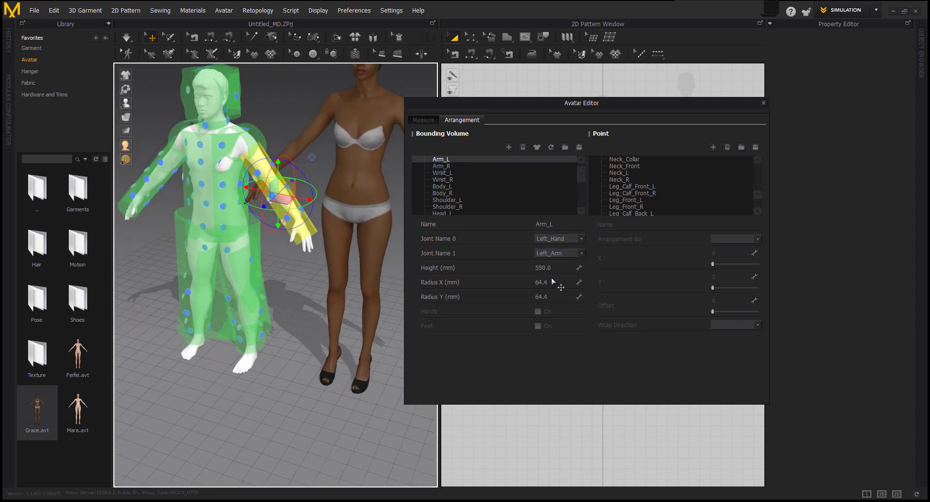
{"action": "left_click", "coordinate": [557, 268]}
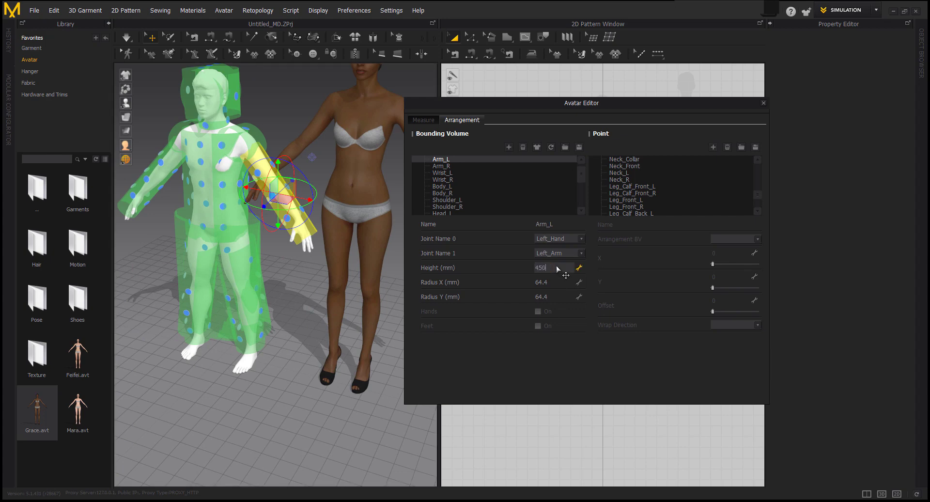
{"action": "key", "text": "Return"}
Move the Arm_L and Arm_R bounding volumes slightly up along the arms toward the shoulders
{"action": "right_click_drag", "start_coordinate": [343, 221], "coordinate": [278, 186]}
{"action": "middle_click_drag", "start_coordinate": [278, 187], "coordinate": [287, 214]}
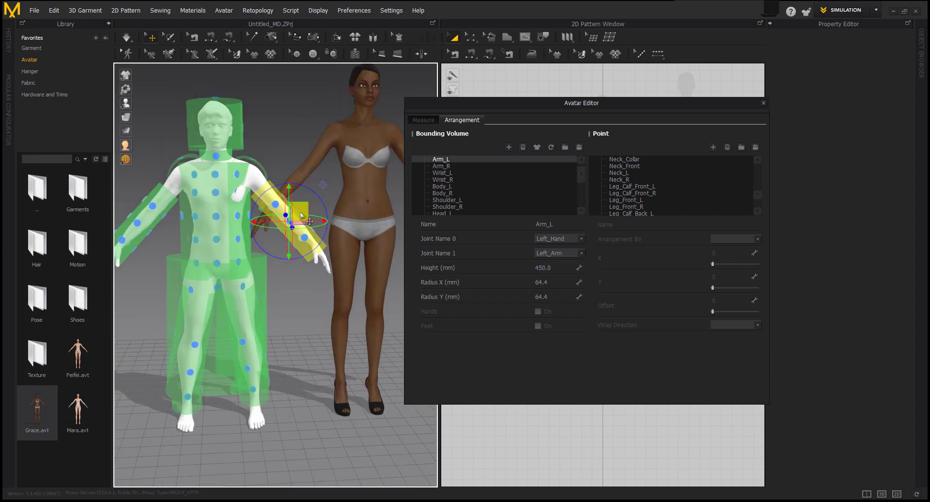
{"action": "left_click", "coordinate": [172, 212]}
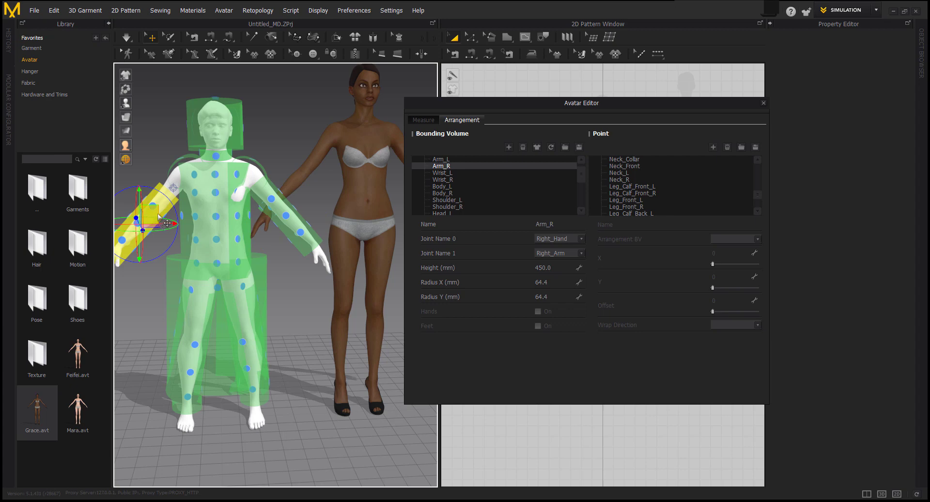
{"action": "left_click_drag", "start_coordinate": [167, 223], "coordinate": [170, 217]}
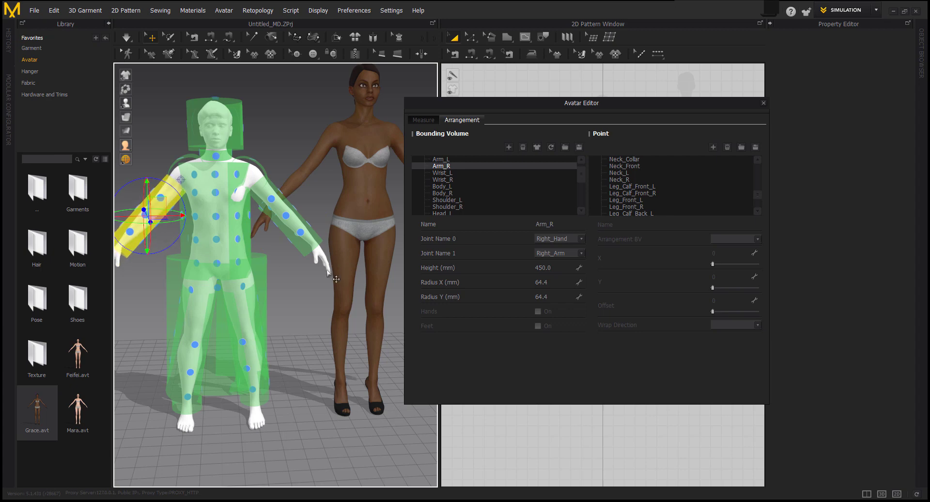
Set the Radius Y of the Skirt_R bounding volume to 200 mm, trying 150 mm first
{"action": "scroll", "coordinate": [322, 286], "scroll_direction": "down", "scroll_amount": 2}
{"action": "right_click_drag", "start_coordinate": [258, 242], "coordinate": [148, 245]}
{"action": "left_click", "coordinate": [267, 235]}
{"action": "middle_click_drag", "start_coordinate": [285, 394], "coordinate": [300, 331]}
{"action": "scroll", "coordinate": [291, 333], "scroll_direction": "up", "scroll_amount": 3}
{"action": "left_click", "coordinate": [249, 324]}
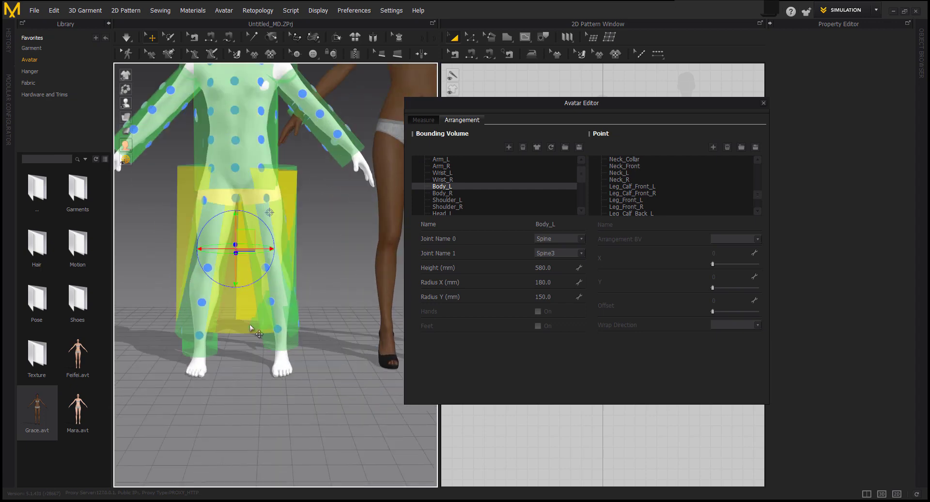
{"action": "left_click", "coordinate": [256, 321]}
{"action": "right_click_drag", "start_coordinate": [257, 317], "coordinate": [310, 340]}
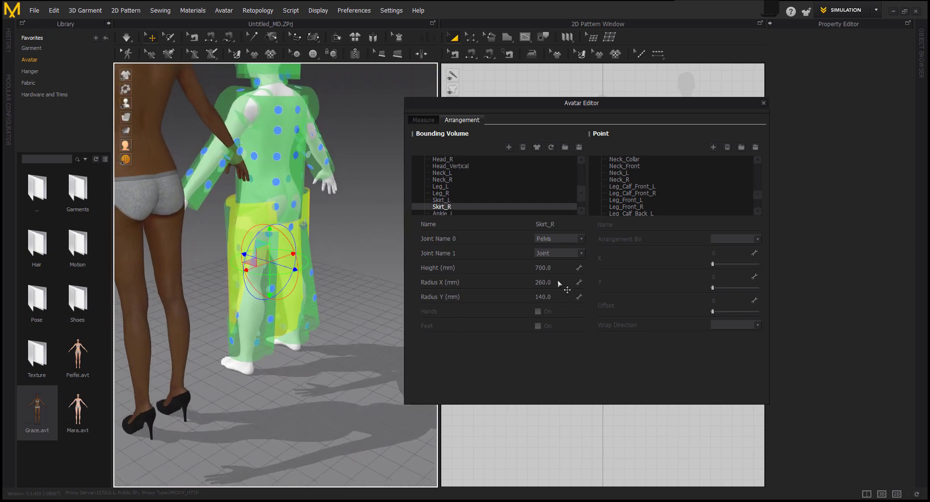
{"action": "left_click", "coordinate": [553, 297]}
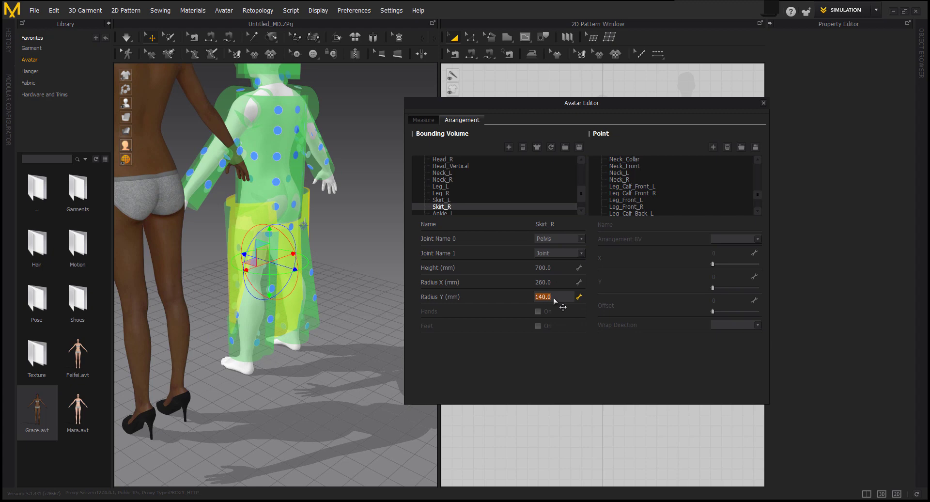
{"action": "key", "text": "Return"}
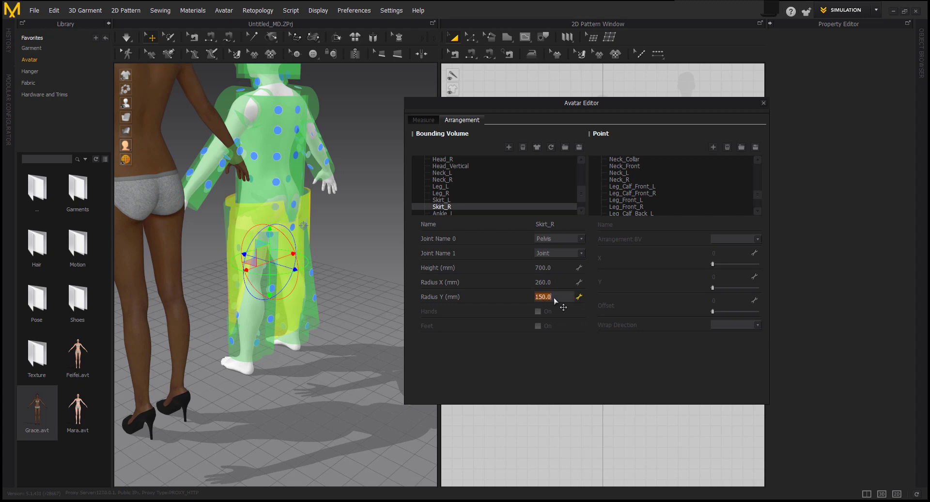
{"action": "key", "text": "Return"}
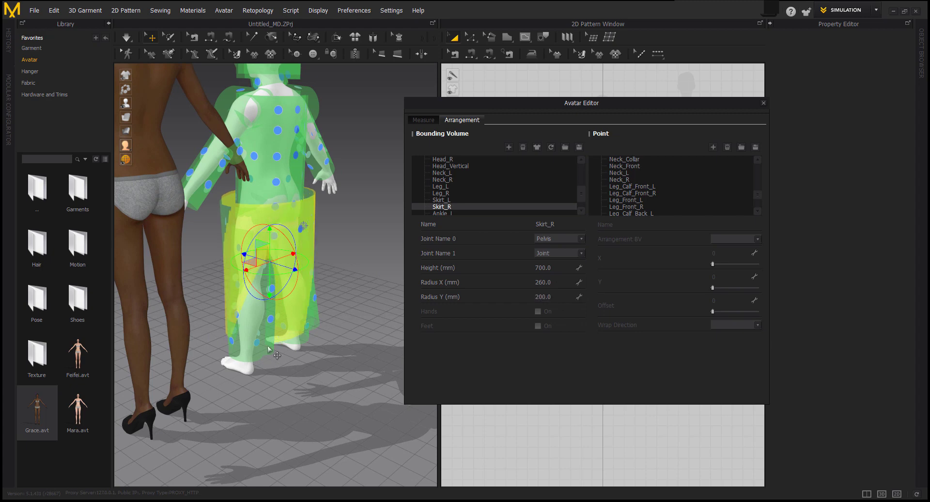
Select the Skirt_L bounding volume and examine its fit around the white avatar from behind and from the front
{"action": "left_click", "coordinate": [307, 193]}
{"action": "left_click", "coordinate": [307, 193]}
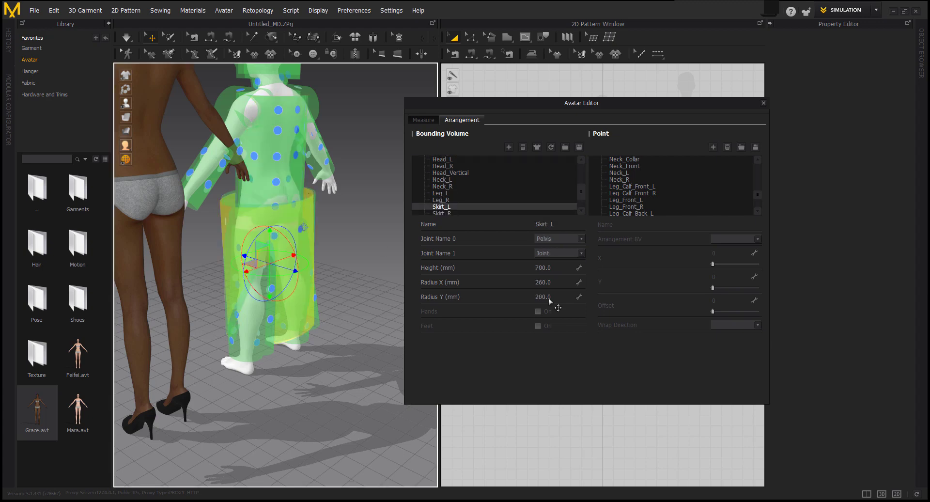
{"action": "right_click_drag", "start_coordinate": [339, 326], "coordinate": [199, 325]}
{"action": "middle_click_drag", "start_coordinate": [198, 325], "coordinate": [376, 365]}
{"action": "left_click", "coordinate": [278, 277]}
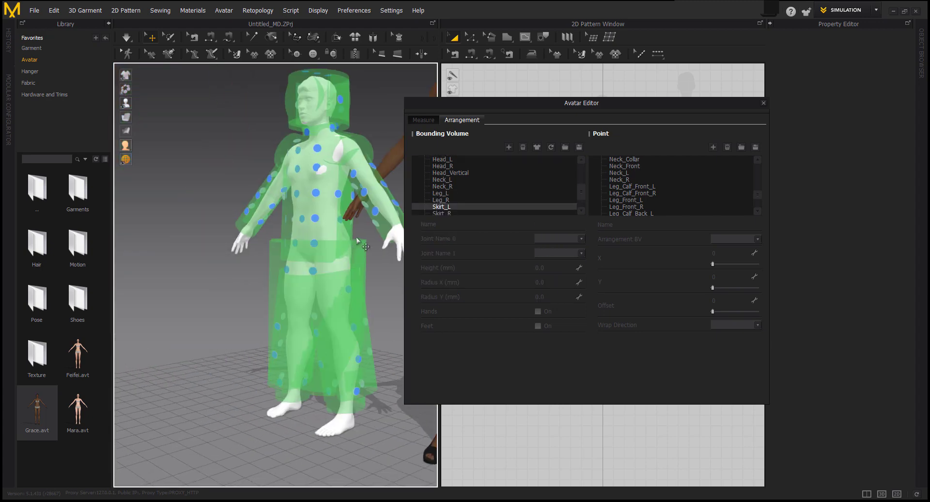
{"action": "left_click", "coordinate": [359, 240]}
{"action": "left_click", "coordinate": [338, 254]}
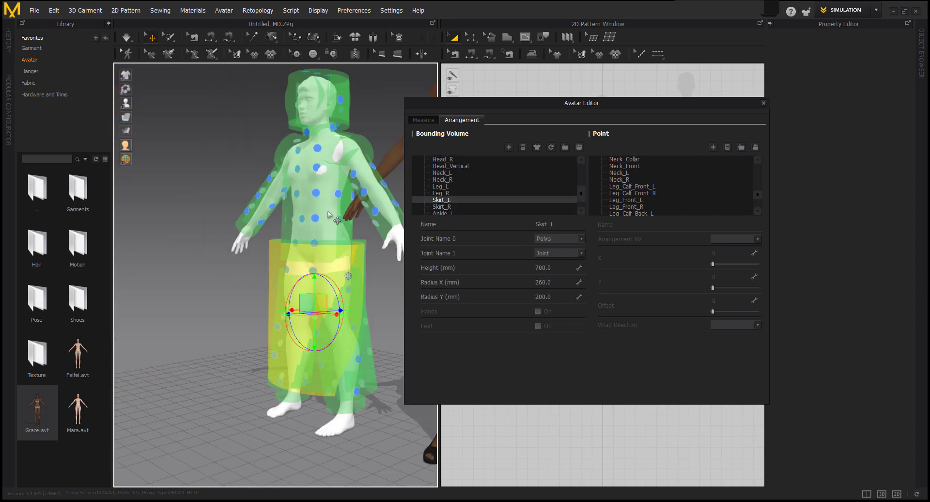
Set the height of the Skirt_L bounding volume to 600 mm, trying 500 mm first, and raise the skirt volumes toward the waist
{"action": "left_click", "coordinate": [337, 220]}
{"action": "left_click", "coordinate": [343, 270]}
{"action": "left_click", "coordinate": [556, 269]}
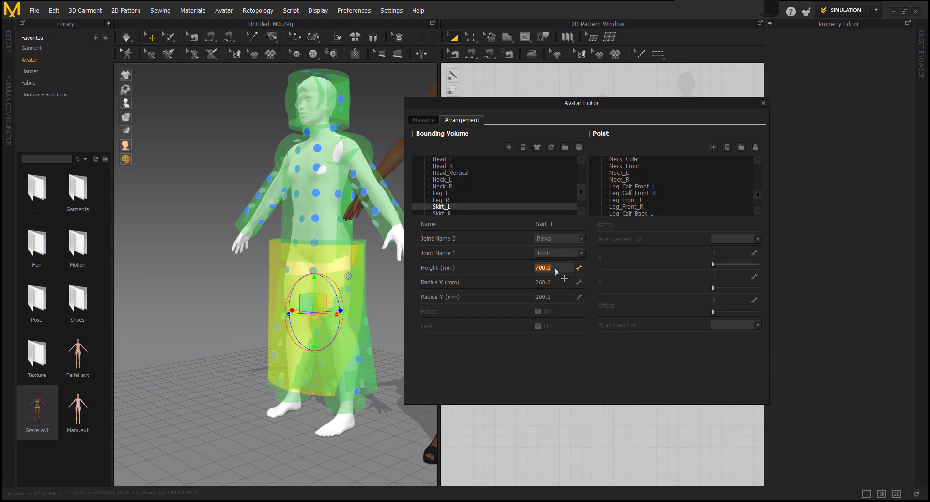
{"action": "key", "text": "Return"}
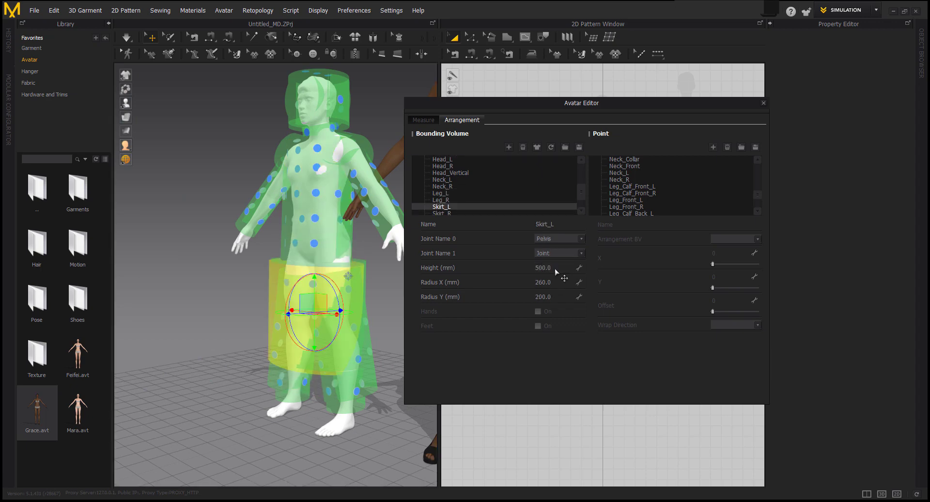
{"action": "type", "text": "600"}
{"action": "key", "text": "Return"}
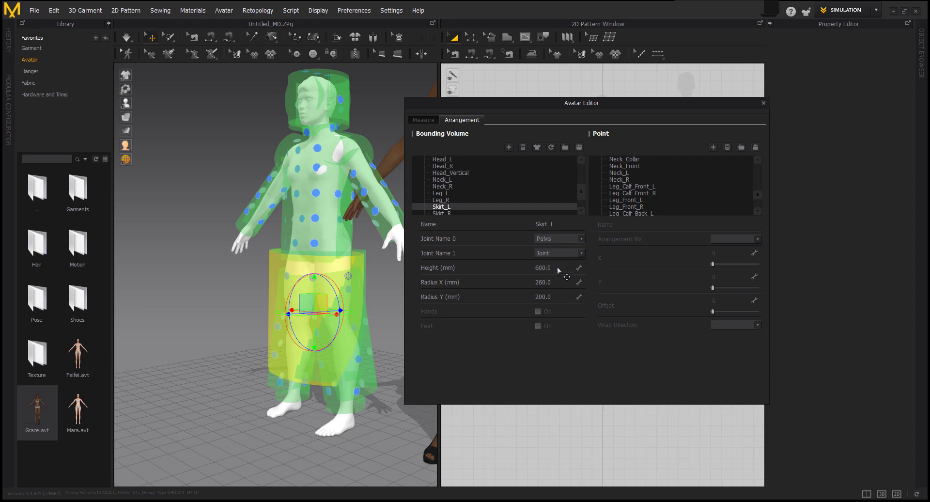
{"action": "left_click_drag", "start_coordinate": [307, 297], "coordinate": [313, 267]}
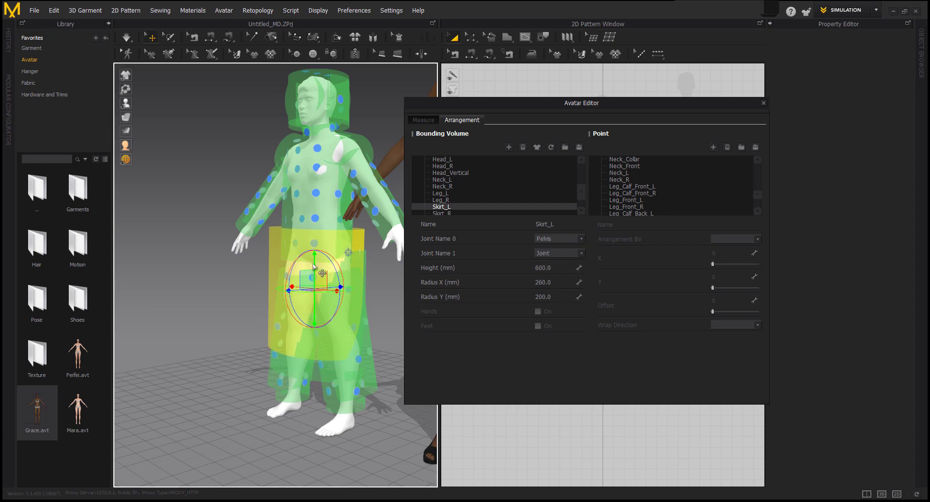
{"action": "left_click", "coordinate": [365, 269]}
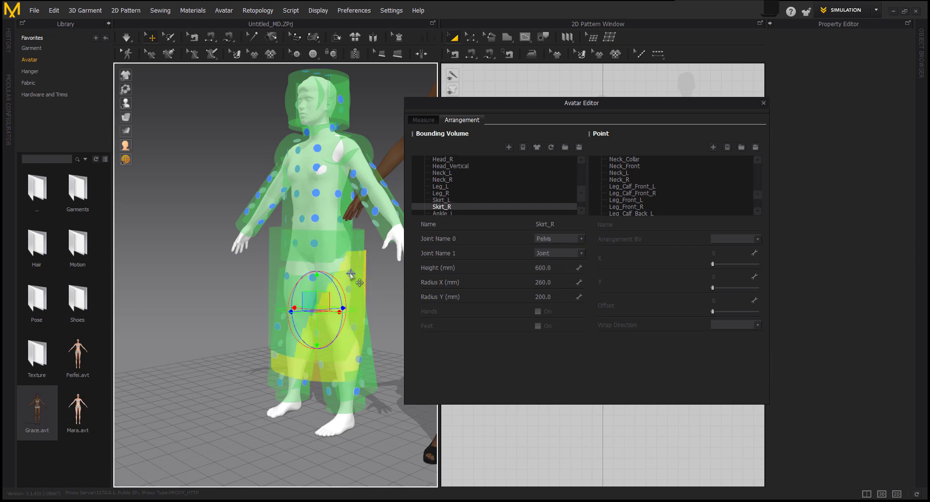
Set the height of the Body_L bounding volume on the torso to 500 mm
{"action": "left_click", "coordinate": [325, 219]}
{"action": "left_click", "coordinate": [561, 269]}
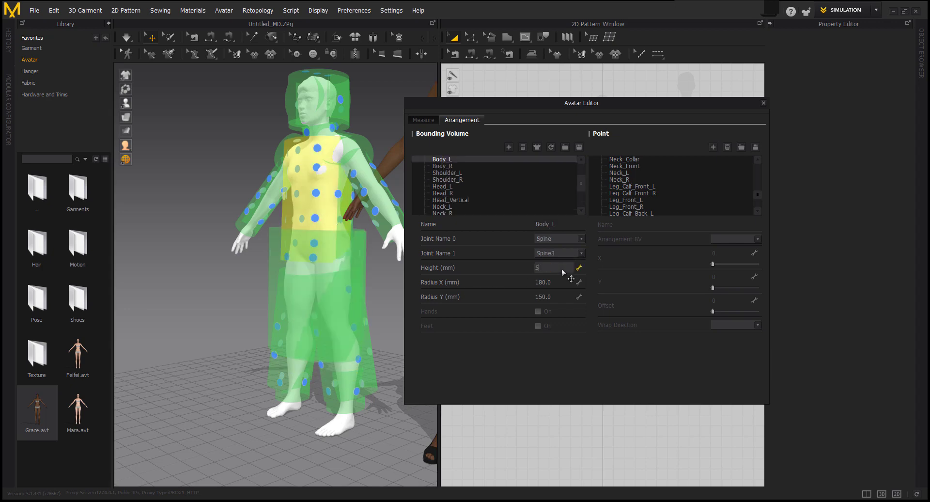
{"action": "key", "text": "Return"}
Shift the Body_L and Body_R bounding volumes slightly forward so they sit centred around the torso
{"action": "right_click_drag", "start_coordinate": [245, 319], "coordinate": [307, 329]}
{"action": "right_click_drag", "start_coordinate": [213, 306], "coordinate": [266, 314]}
{"action": "left_click", "coordinate": [357, 212]}
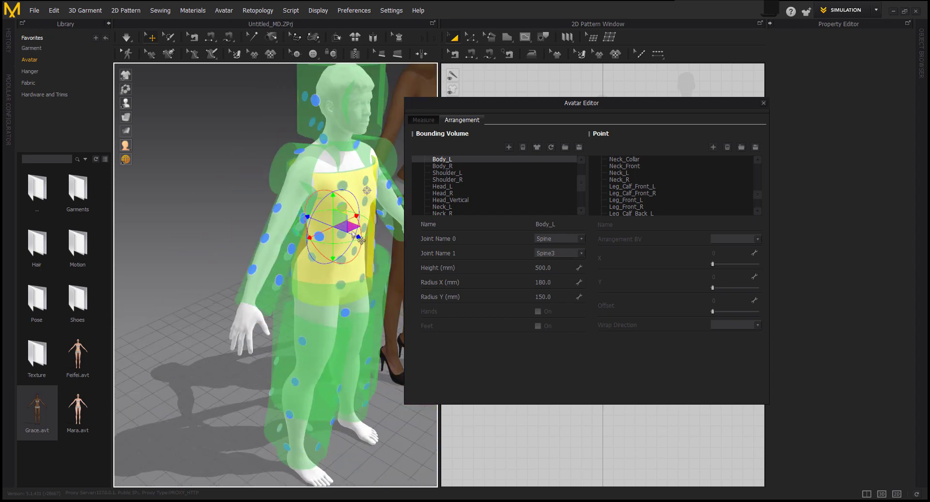
{"action": "left_click_drag", "start_coordinate": [351, 235], "coordinate": [353, 235]}
{"action": "right_click_drag", "start_coordinate": [213, 253], "coordinate": [252, 251]}
{"action": "left_click", "coordinate": [263, 209]}
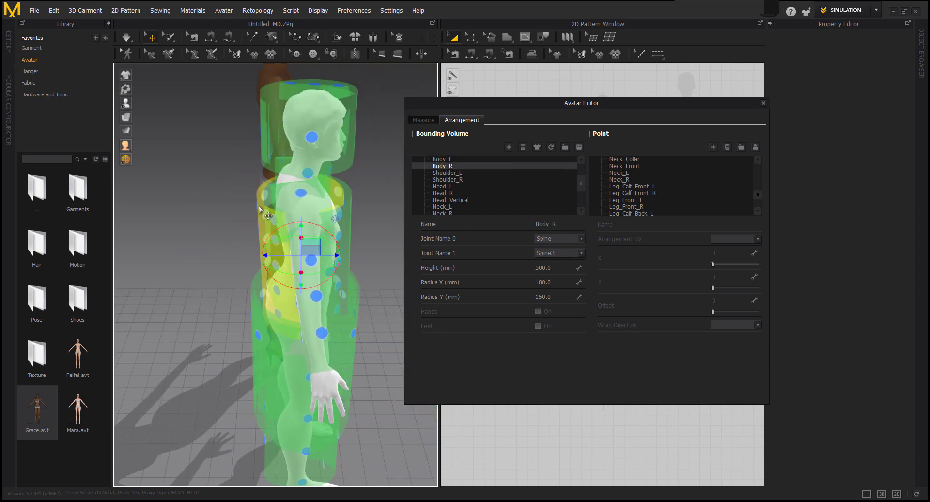
{"action": "left_click_drag", "start_coordinate": [330, 255], "coordinate": [331, 256]}
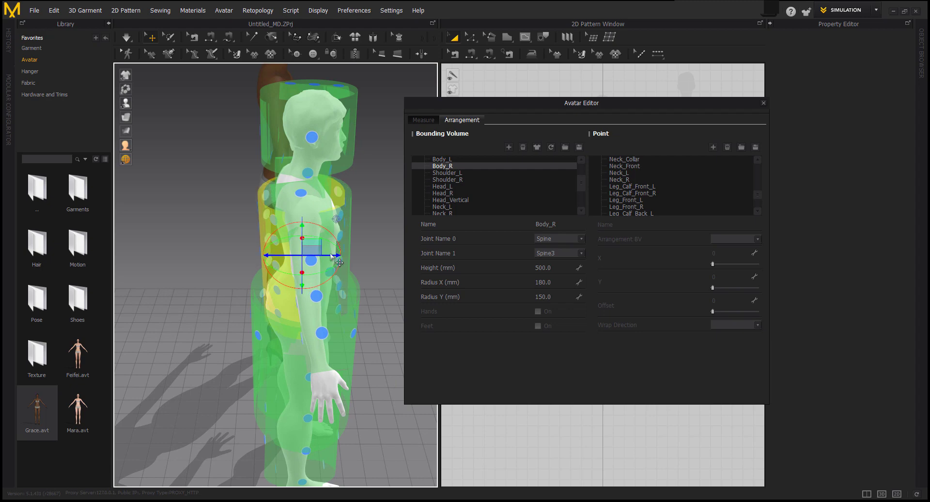
Select the Wrist_L bounding volume and move it slightly up the forearm around the white avatar's left wrist
{"action": "right_click_drag", "start_coordinate": [383, 277], "coordinate": [271, 296]}
{"action": "left_click", "coordinate": [380, 233]}
{"action": "left_click_drag", "start_coordinate": [388, 217], "coordinate": [248, 255]}
{"action": "right_click_drag", "start_coordinate": [248, 255], "coordinate": [309, 305]}
{"action": "scroll", "coordinate": [261, 287], "scroll_direction": "up", "scroll_amount": 5}
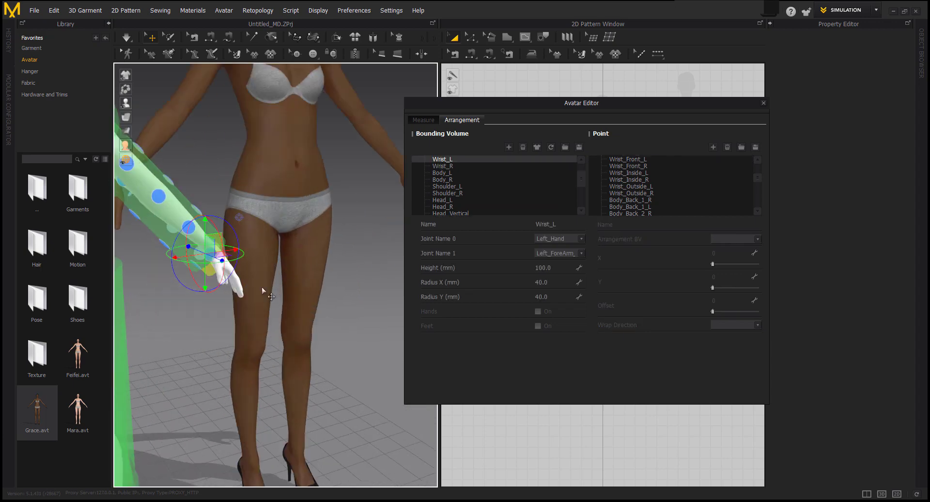
{"action": "scroll", "coordinate": [262, 291], "scroll_direction": "up", "scroll_amount": 2}
{"action": "middle_click_drag", "start_coordinate": [262, 291], "coordinate": [305, 338]}
{"action": "right_click_drag", "start_coordinate": [305, 338], "coordinate": [209, 300]}
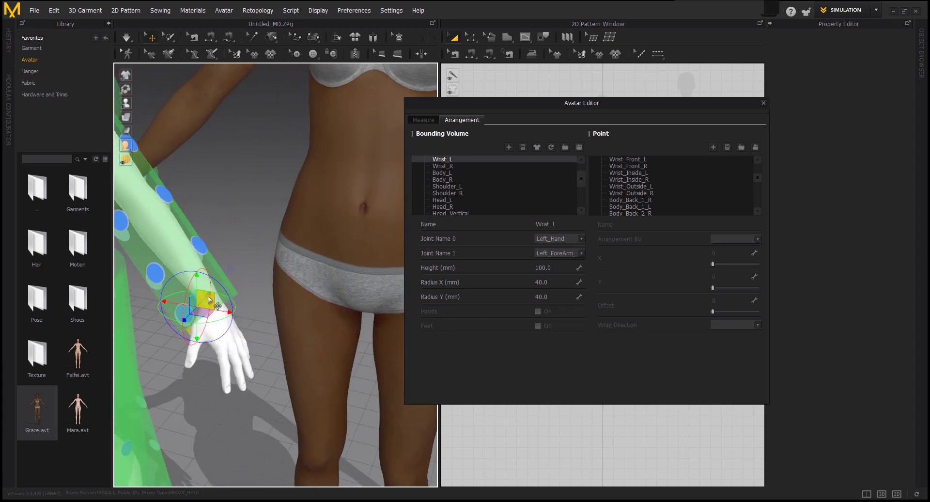
{"action": "left_click_drag", "start_coordinate": [208, 300], "coordinate": [210, 285]}
{"action": "right_click_drag", "start_coordinate": [201, 357], "coordinate": [275, 316]}
{"action": "scroll", "coordinate": [275, 315], "scroll_direction": "down", "scroll_amount": 2}
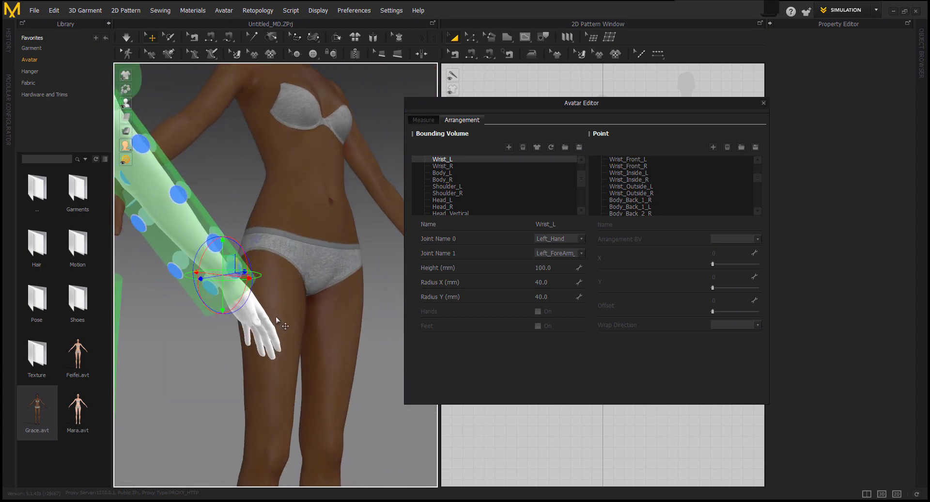
Set the height of the Arm_L bounding volume to 400 mm
{"action": "left_click", "coordinate": [196, 246]}
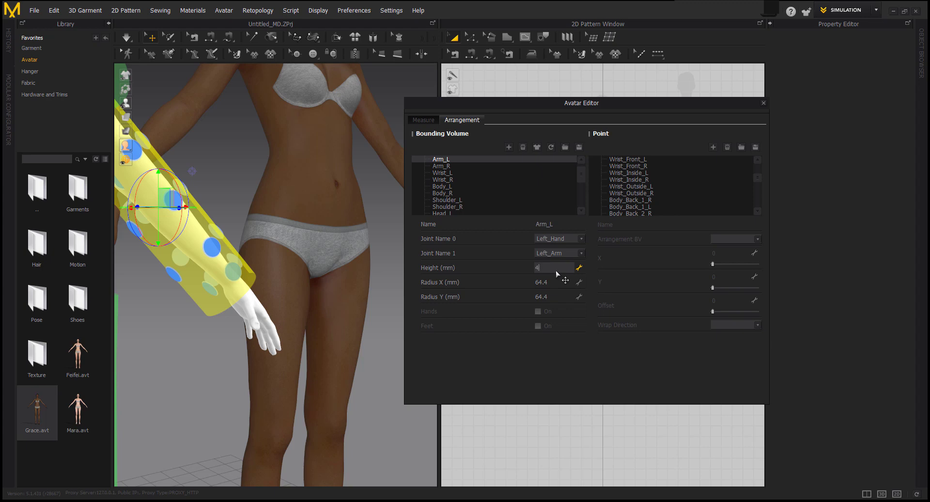
{"action": "type", "text": "00"}
{"action": "key", "text": "Return"}
Reposition the Arm_L bounding volume so it wraps the left arm between the shoulder and the wrist, as seen from front and side
{"action": "right_click_drag", "start_coordinate": [336, 255], "coordinate": [353, 338]}
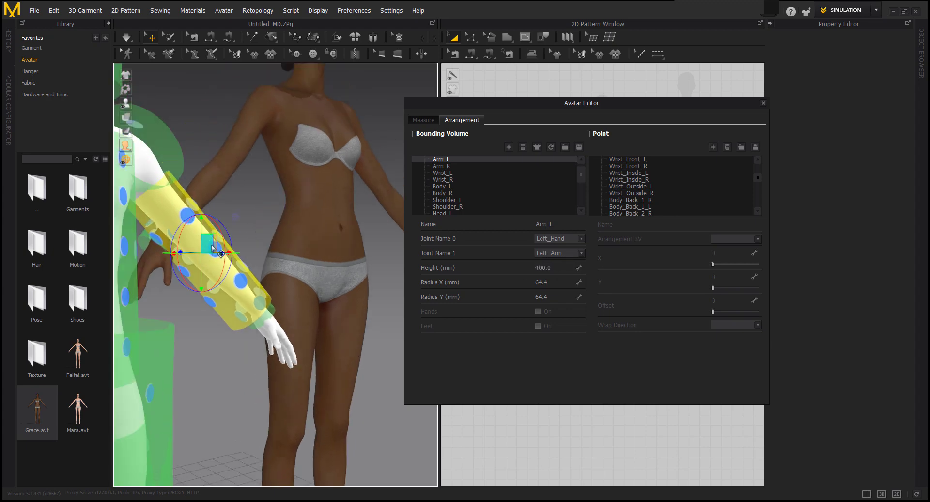
{"action": "right_click_drag", "start_coordinate": [212, 246], "coordinate": [214, 263]}
{"action": "left_click_drag", "start_coordinate": [207, 268], "coordinate": [199, 260]}
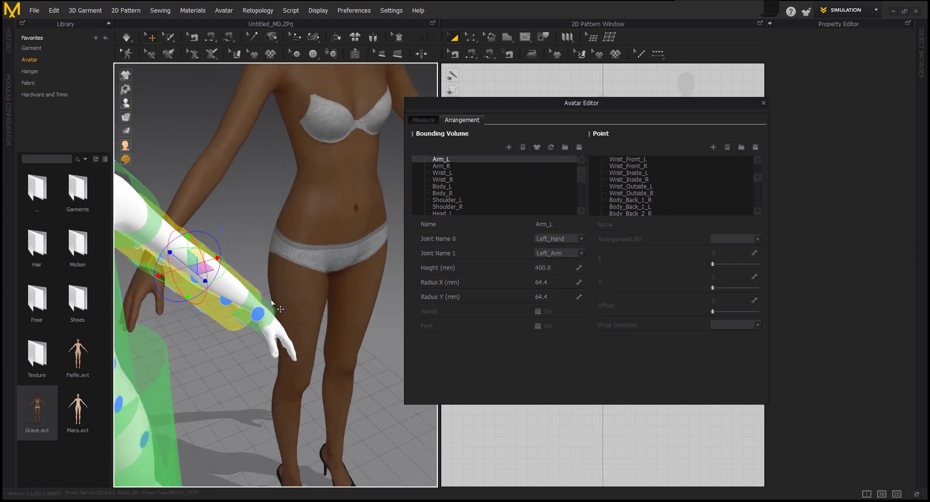
{"action": "right_click_drag", "start_coordinate": [272, 302], "coordinate": [187, 299]}
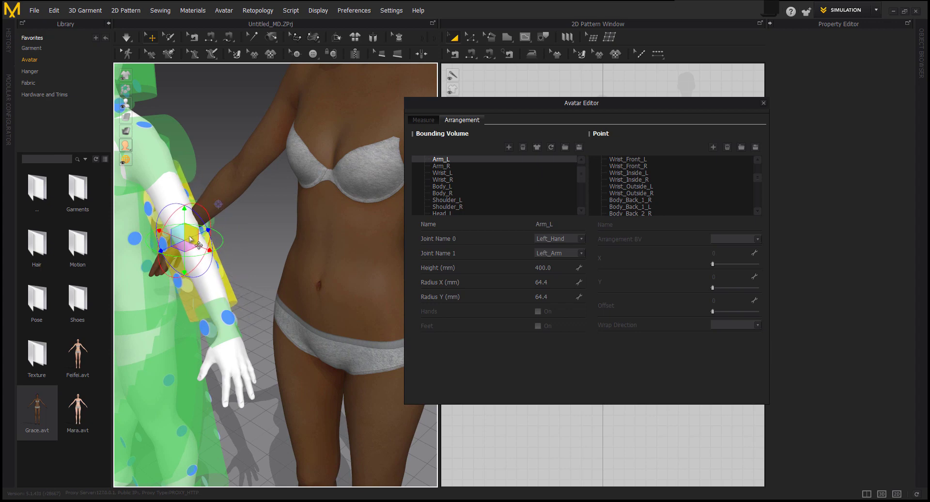
{"action": "right_click_drag", "start_coordinate": [222, 260], "coordinate": [173, 273]}
{"action": "left_click_drag", "start_coordinate": [173, 273], "coordinate": [178, 242]}
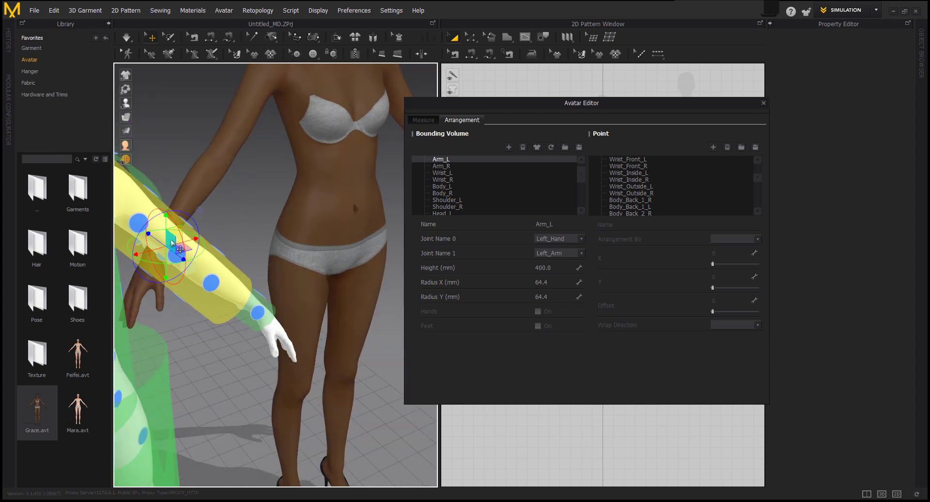
{"action": "right_click_drag", "start_coordinate": [178, 241], "coordinate": [243, 293]}
{"action": "left_click_drag", "start_coordinate": [191, 236], "coordinate": [258, 244]}
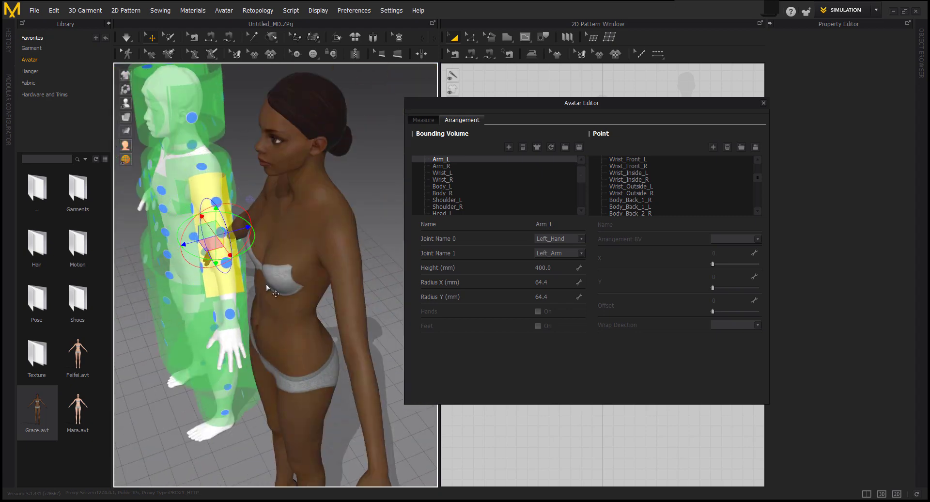
{"action": "right_click_drag", "start_coordinate": [266, 287], "coordinate": [260, 249]}
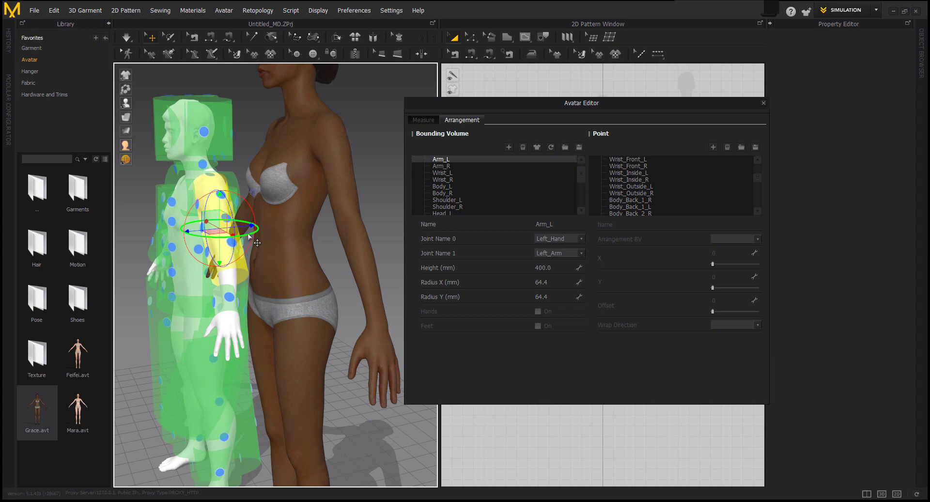
{"action": "key", "text": "2"}
{"action": "left_click_drag", "start_coordinate": [230, 224], "coordinate": [222, 238]}
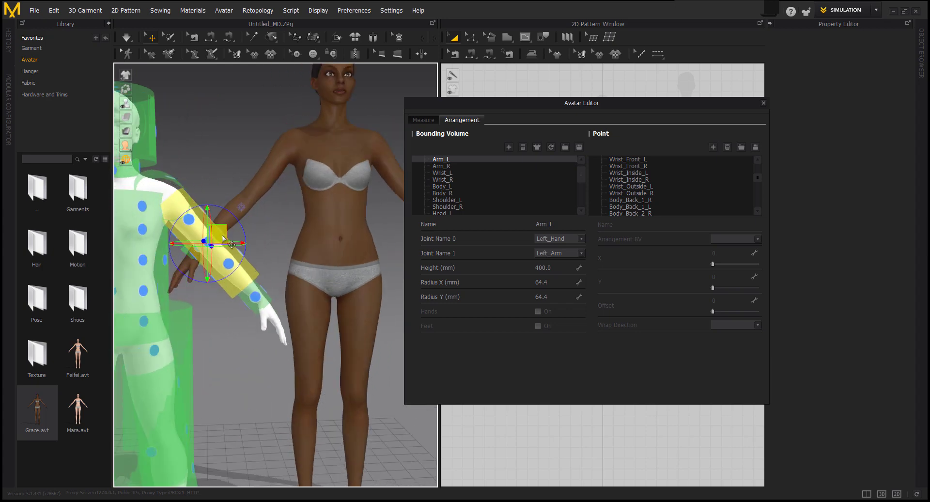
{"action": "right_click_drag", "start_coordinate": [224, 237], "coordinate": [223, 291]}
Refine the position of the Wrist_L bounding volume until it is centred around the left wrist
{"action": "left_click", "coordinate": [229, 305]}
{"action": "left_click", "coordinate": [227, 314]}
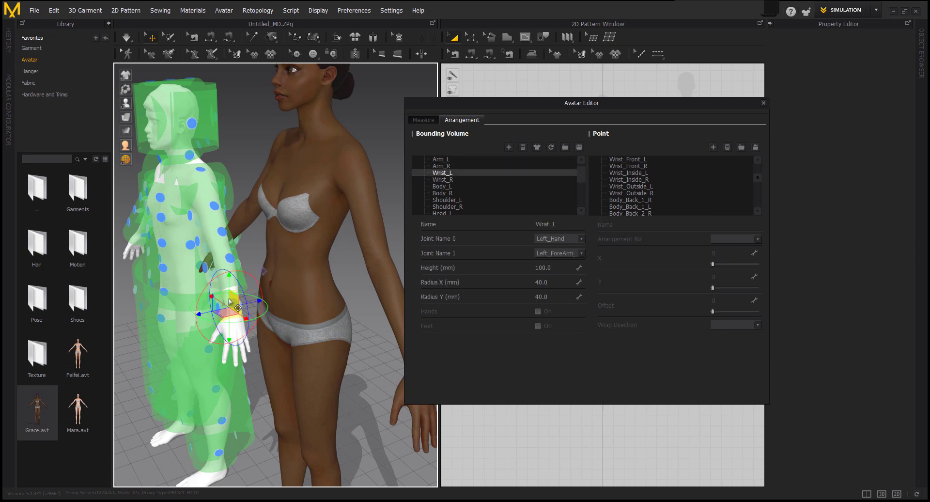
{"action": "left_click_drag", "start_coordinate": [238, 315], "coordinate": [233, 313]}
{"action": "right_click_drag", "start_coordinate": [233, 312], "coordinate": [257, 310]}
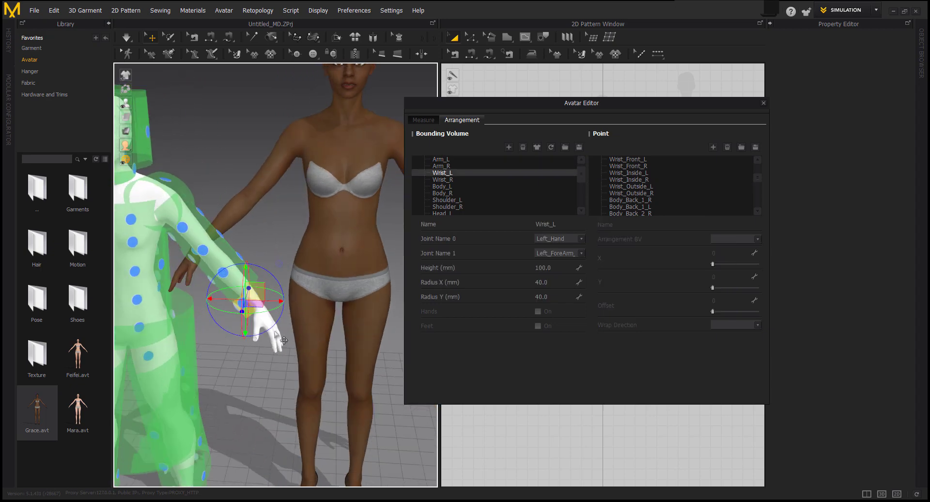
{"action": "scroll", "coordinate": [231, 331], "scroll_direction": "up", "scroll_amount": 4}
{"action": "right_click_drag", "start_coordinate": [259, 342], "coordinate": [203, 340]}
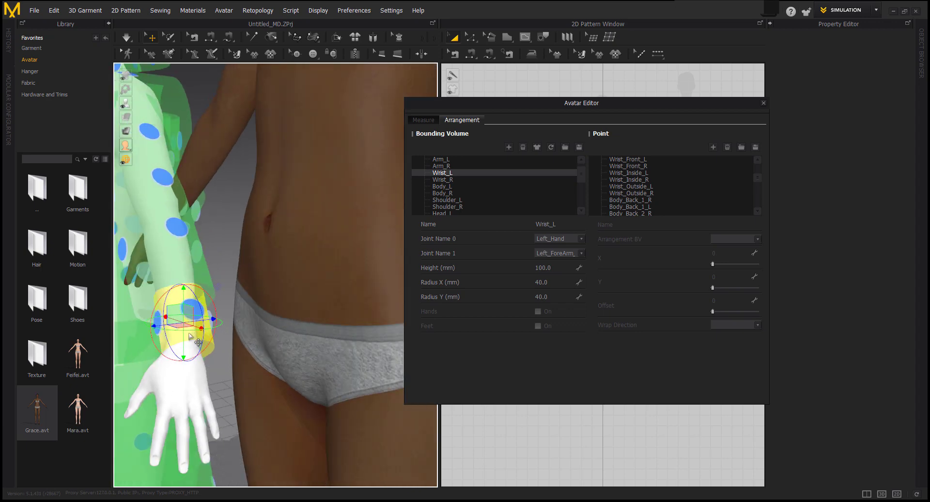
{"action": "scroll", "coordinate": [204, 339], "scroll_direction": "up", "scroll_amount": 2}
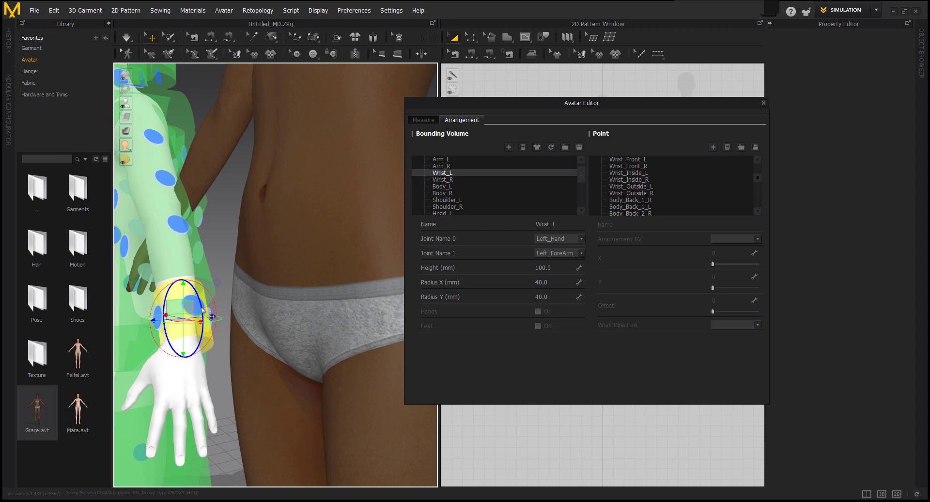
{"action": "left_click_drag", "start_coordinate": [189, 312], "coordinate": [186, 312]}
{"action": "right_click_drag", "start_coordinate": [187, 313], "coordinate": [233, 316]}
{"action": "left_click_drag", "start_coordinate": [229, 316], "coordinate": [235, 305]}
{"action": "right_click_drag", "start_coordinate": [235, 305], "coordinate": [232, 327]}
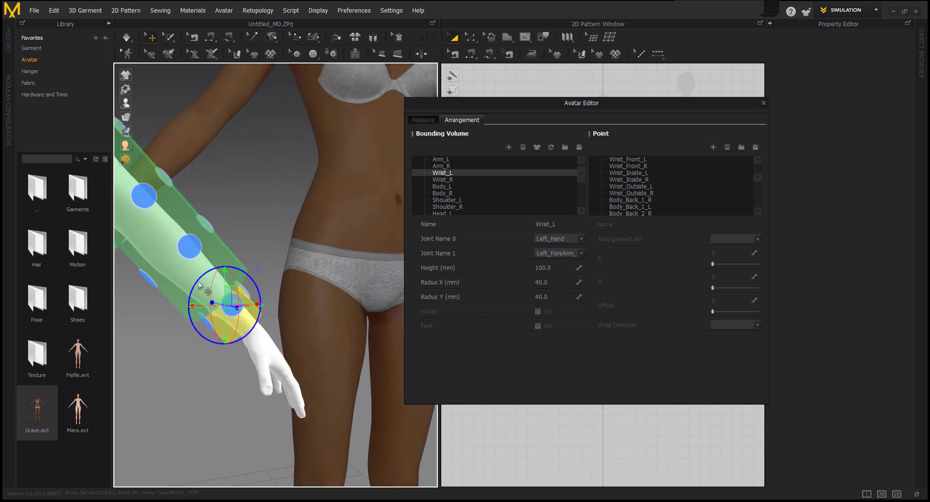
Select the Arm_R bounding volume and move it to align with the white avatar's right arm in side view
{"action": "scroll", "coordinate": [198, 287], "scroll_direction": "down", "scroll_amount": 5}
{"action": "left_click", "coordinate": [213, 262]}
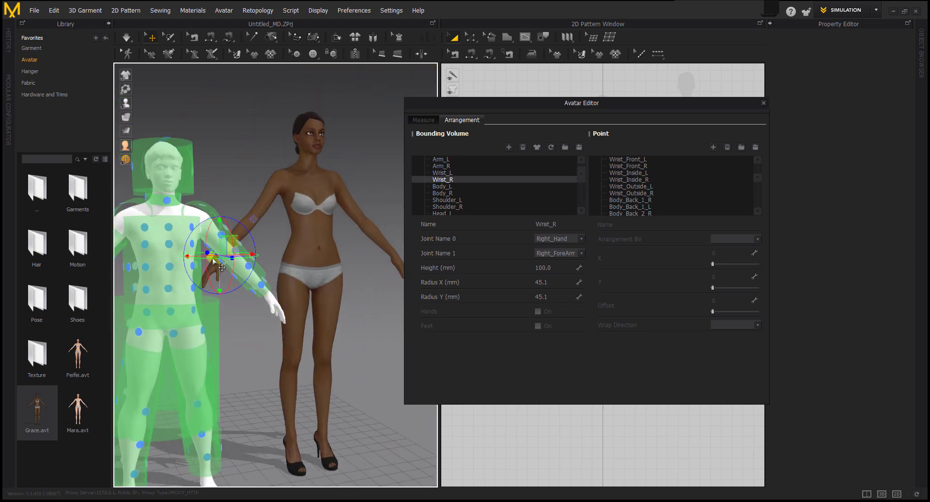
{"action": "right_click_drag", "start_coordinate": [232, 247], "coordinate": [377, 251]}
{"action": "left_click", "coordinate": [237, 242]}
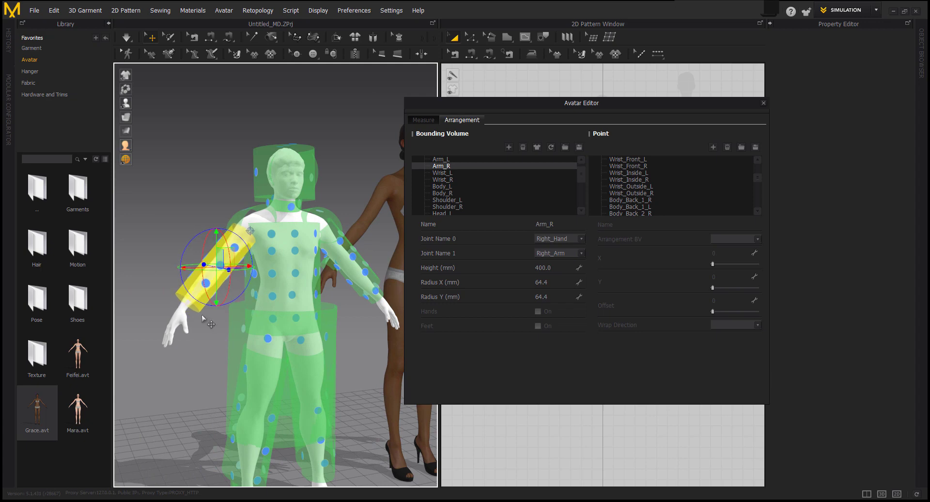
{"action": "right_click_drag", "start_coordinate": [217, 269], "coordinate": [267, 329]}
{"action": "left_click_drag", "start_coordinate": [372, 315], "coordinate": [352, 313]}
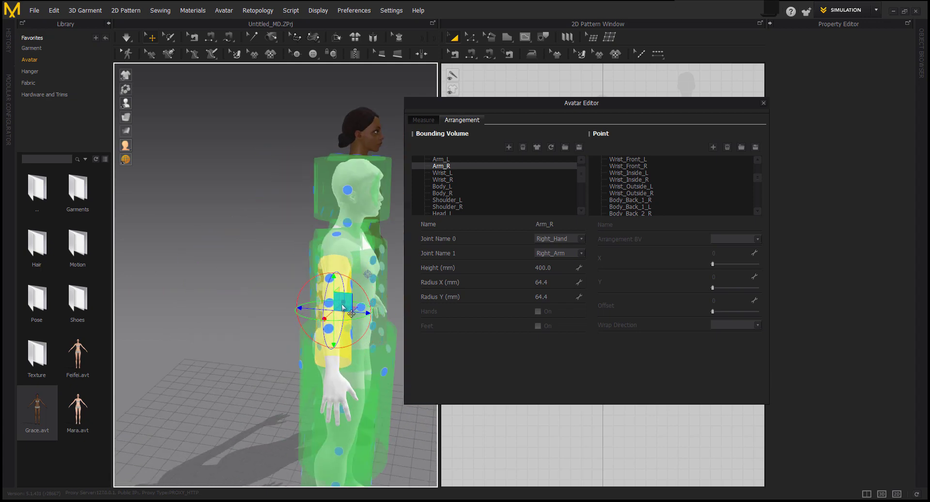
Reselect the Arm_L bounding volume and fine-tune its position on the left arm from the front
{"action": "right_click_drag", "start_coordinate": [359, 322], "coordinate": [346, 278]}
{"action": "left_click", "coordinate": [348, 275]}
{"action": "left_click", "coordinate": [340, 229]}
{"action": "left_click", "coordinate": [332, 252]}
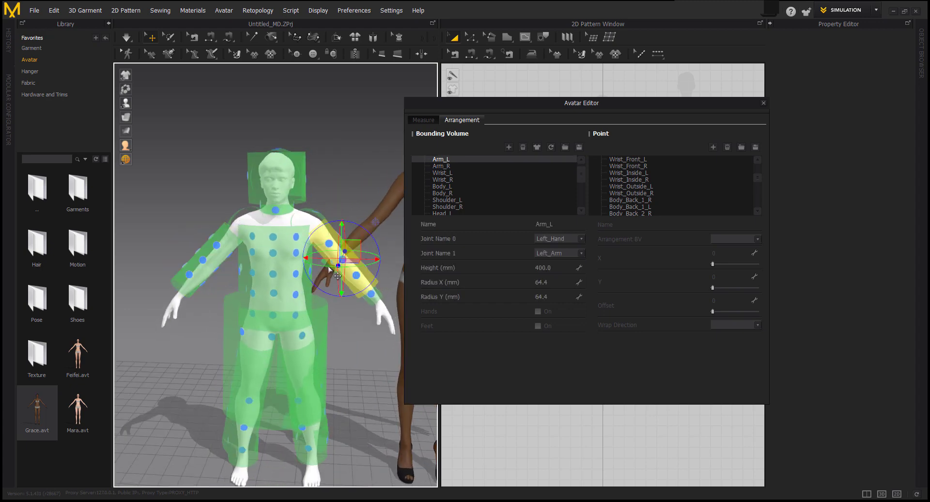
{"action": "left_click", "coordinate": [328, 271]}
{"action": "left_click", "coordinate": [326, 265]}
{"action": "left_click_drag", "start_coordinate": [348, 256], "coordinate": [188, 293]}
Move the Wrist_R bounding volume around the white avatar's right wrist, aligning it from the side, front and back
{"action": "right_click_drag", "start_coordinate": [174, 334], "coordinate": [345, 343]}
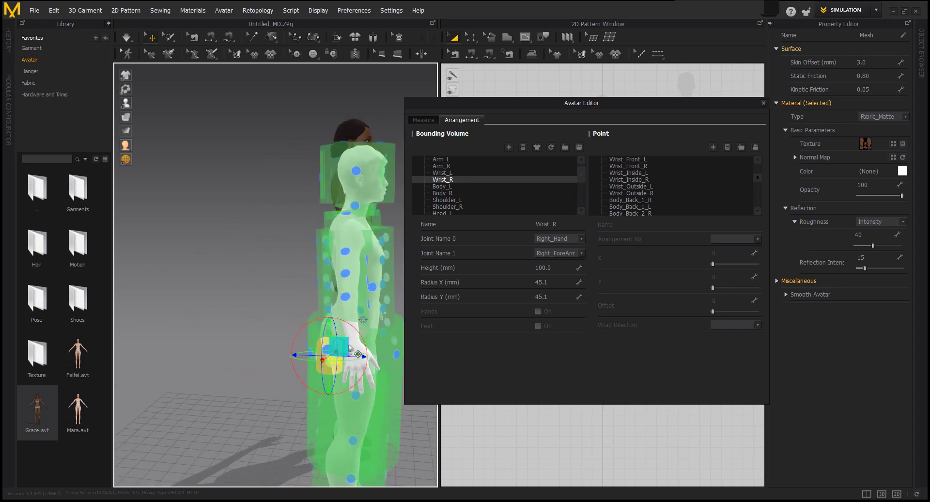
{"action": "left_click_drag", "start_coordinate": [338, 353], "coordinate": [362, 330]}
{"action": "right_click_drag", "start_coordinate": [365, 377], "coordinate": [308, 371]}
{"action": "left_click_drag", "start_coordinate": [196, 283], "coordinate": [208, 285]}
{"action": "right_click_drag", "start_coordinate": [196, 339], "coordinate": [261, 349]}
{"action": "left_click_drag", "start_coordinate": [385, 318], "coordinate": [357, 317]}
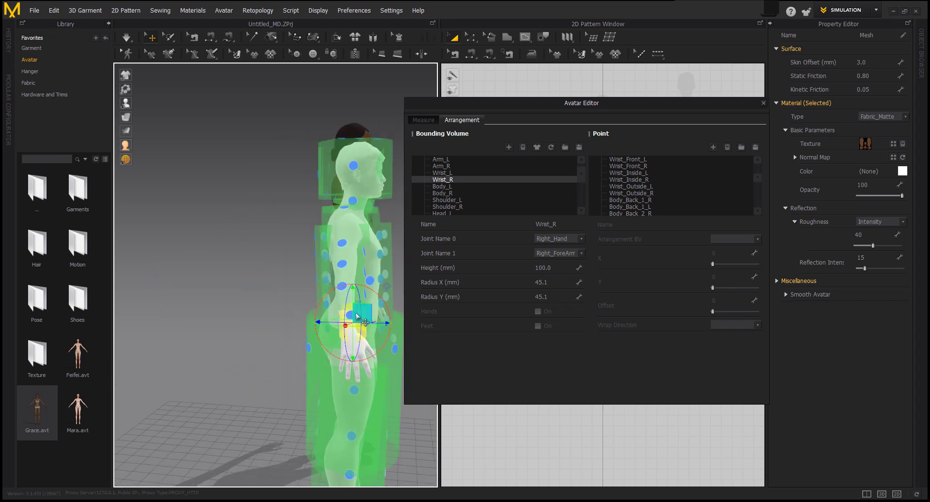
{"action": "right_click_drag", "start_coordinate": [361, 342], "coordinate": [298, 338]}
{"action": "left_click_drag", "start_coordinate": [192, 300], "coordinate": [207, 301]}
{"action": "right_click_drag", "start_coordinate": [215, 307], "coordinate": [303, 371]}
{"action": "right_click_drag", "start_coordinate": [353, 349], "coordinate": [331, 398]}
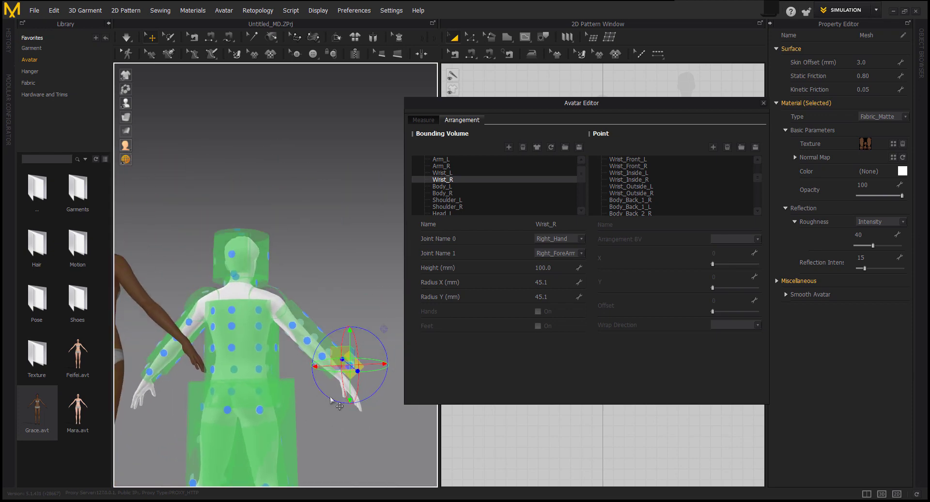
{"action": "middle_click_drag", "start_coordinate": [331, 398], "coordinate": [325, 410]}
{"action": "left_click_drag", "start_coordinate": [341, 371], "coordinate": [326, 377]}
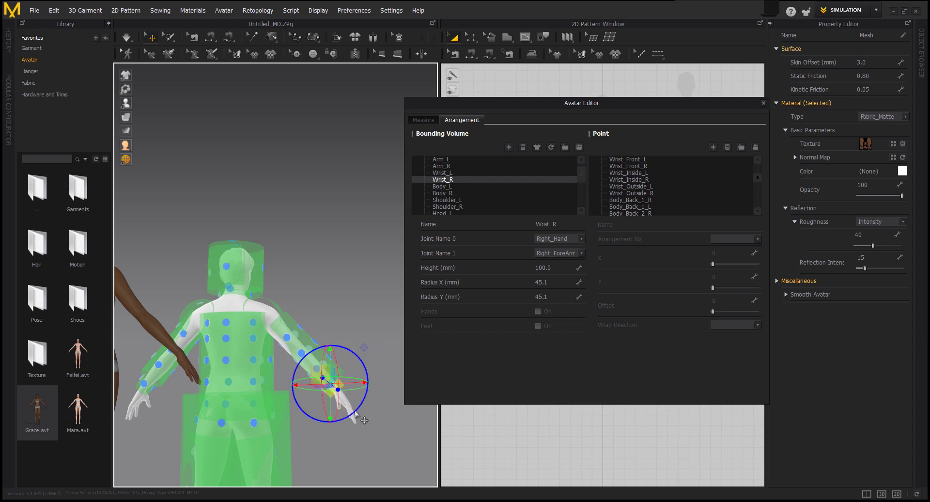
Delete the dark-skinned female avatar from the scene and close the Avatar Editor
{"action": "right_click_drag", "start_coordinate": [356, 413], "coordinate": [262, 309]}
{"action": "scroll", "coordinate": [261, 309], "scroll_direction": "down", "scroll_amount": 3}
{"action": "middle_click_drag", "start_coordinate": [263, 309], "coordinate": [236, 335]}
{"action": "left_click", "coordinate": [321, 393]}
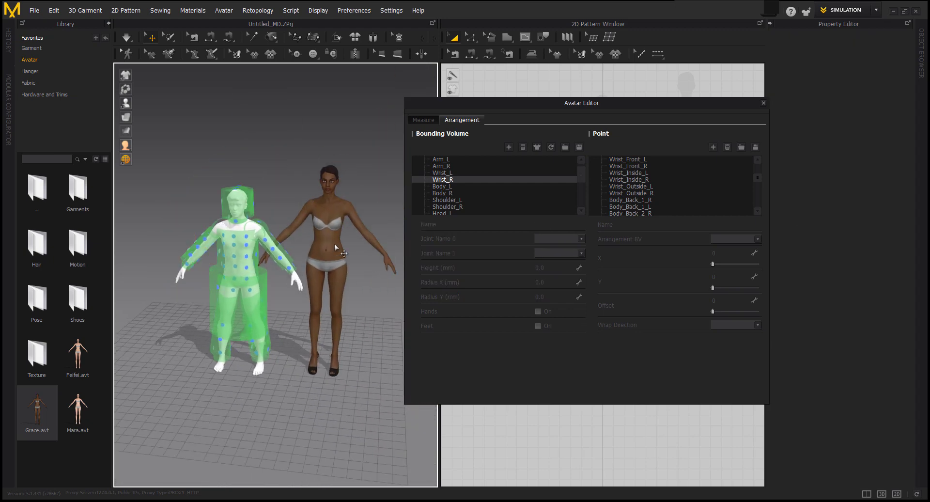
{"action": "left_click", "coordinate": [335, 247]}
{"action": "right_click", "coordinate": [334, 243]}
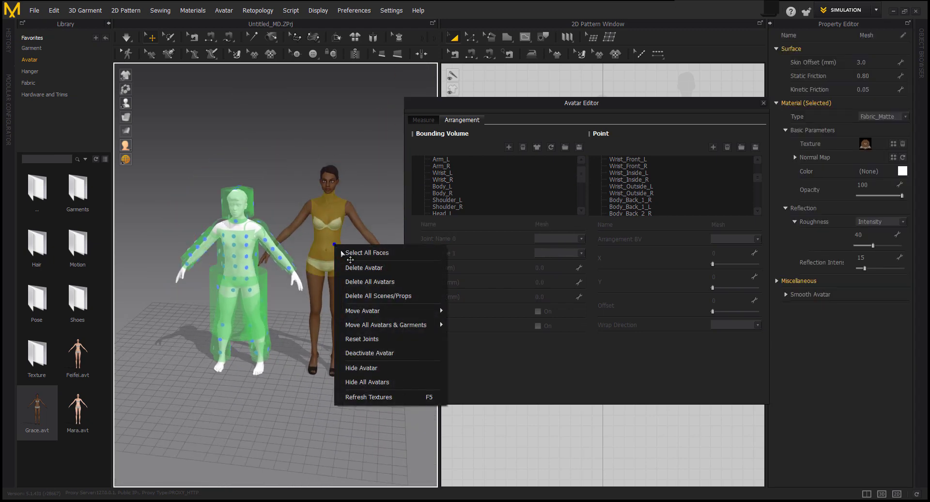
{"action": "left_click", "coordinate": [369, 268]}
{"action": "left_click", "coordinate": [763, 103]}
Hide the bounding volumes and arrangement points on the white avatar
{"action": "right_click_drag", "start_coordinate": [386, 269], "coordinate": [364, 248]}
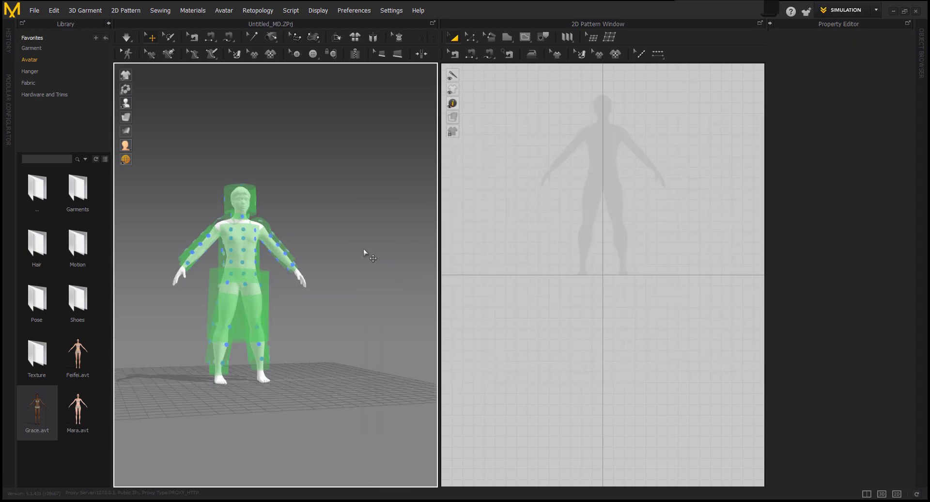
{"action": "middle_click_drag", "start_coordinate": [361, 250], "coordinate": [353, 276]}
{"action": "right_click_drag", "start_coordinate": [354, 276], "coordinate": [297, 293]}
{"action": "middle_click_drag", "start_coordinate": [296, 293], "coordinate": [326, 290]}
{"action": "scroll", "coordinate": [348, 305], "scroll_direction": "down", "scroll_amount": 3}
{"action": "right_click_drag", "start_coordinate": [338, 280], "coordinate": [346, 289]}
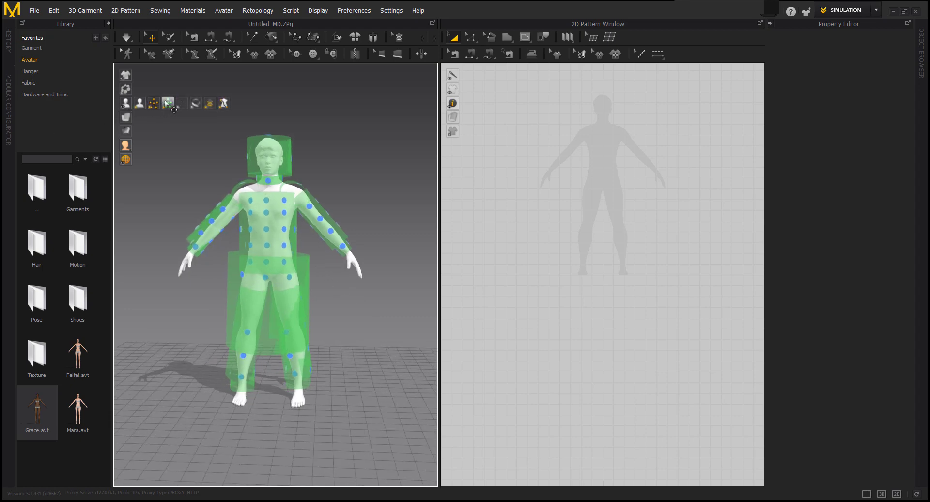
{"action": "left_click", "coordinate": [168, 102]}
{"action": "left_click", "coordinate": [154, 103]}
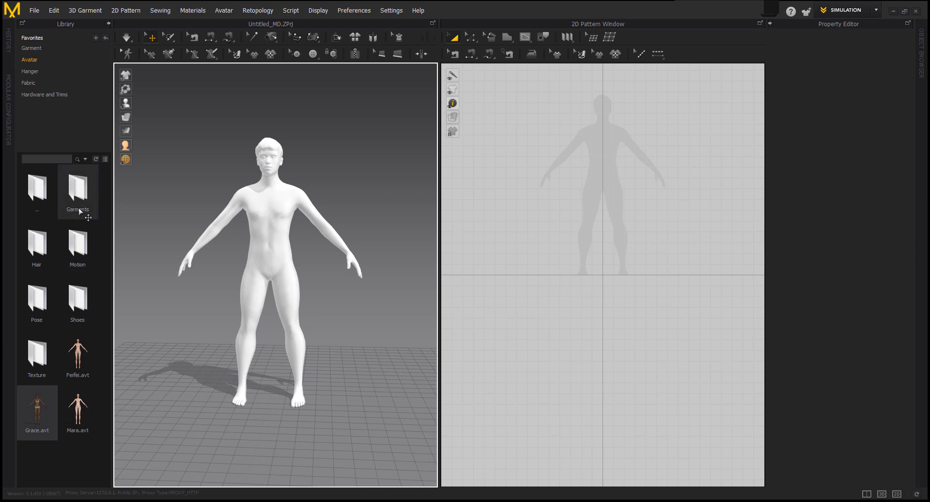
Load Tshirt.zpac from the Garment library without loading its avatar pose and size file
{"action": "double_click", "coordinate": [35, 209]}
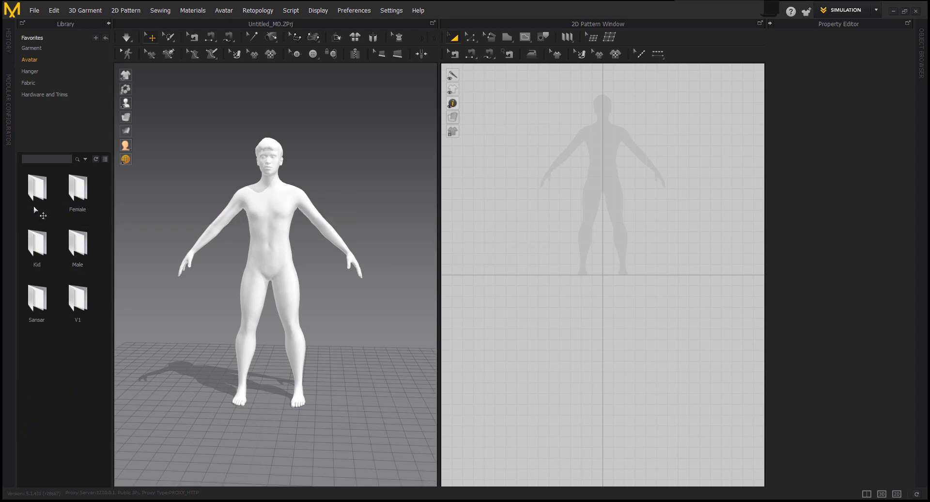
{"action": "left_click", "coordinate": [32, 48]}
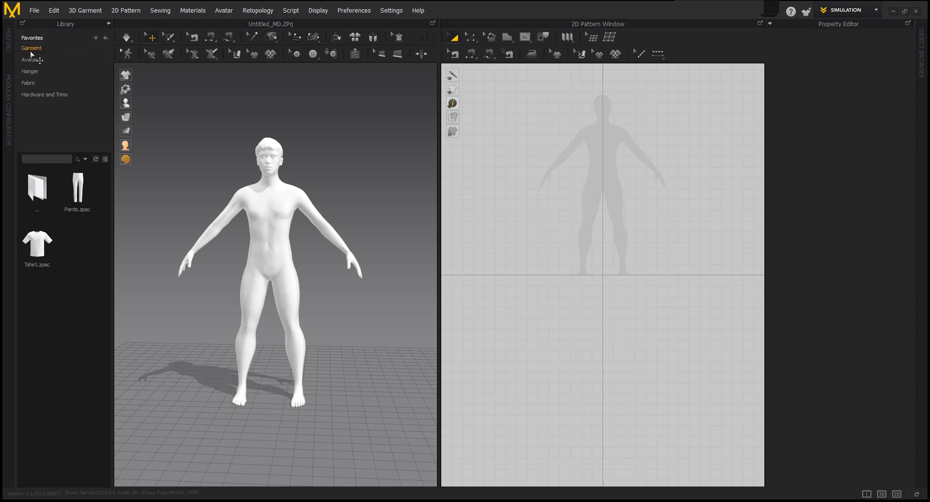
{"action": "double_click", "coordinate": [39, 244]}
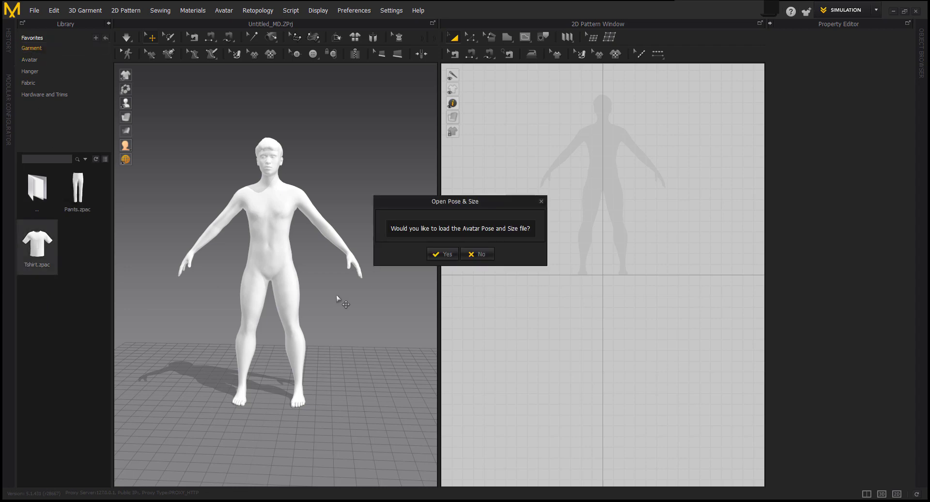
{"action": "left_click", "coordinate": [481, 254]}
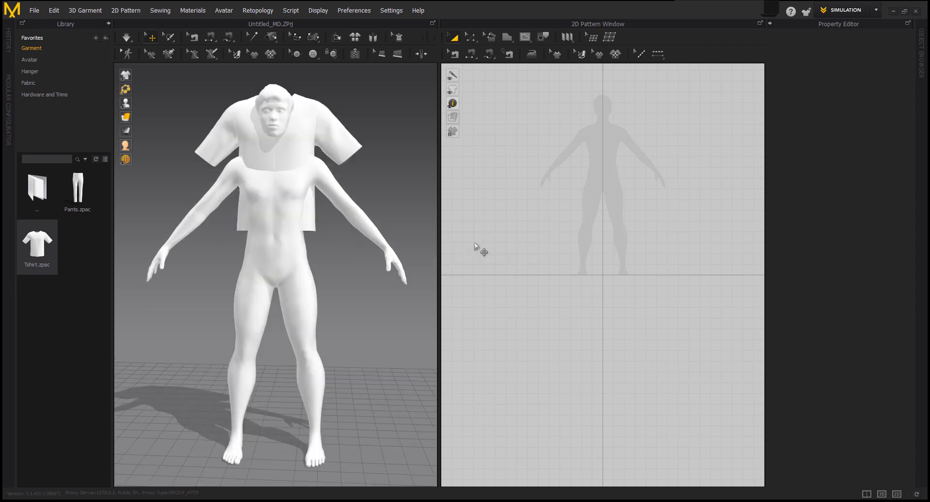
Select all T-shirt patterns and move them down and forward so the shirt surrounds the avatar's torso, and clear the selection
{"action": "scroll", "coordinate": [541, 276], "scroll_direction": "down", "scroll_amount": 3}
{"action": "scroll", "coordinate": [540, 276], "scroll_direction": "down", "scroll_amount": 2}
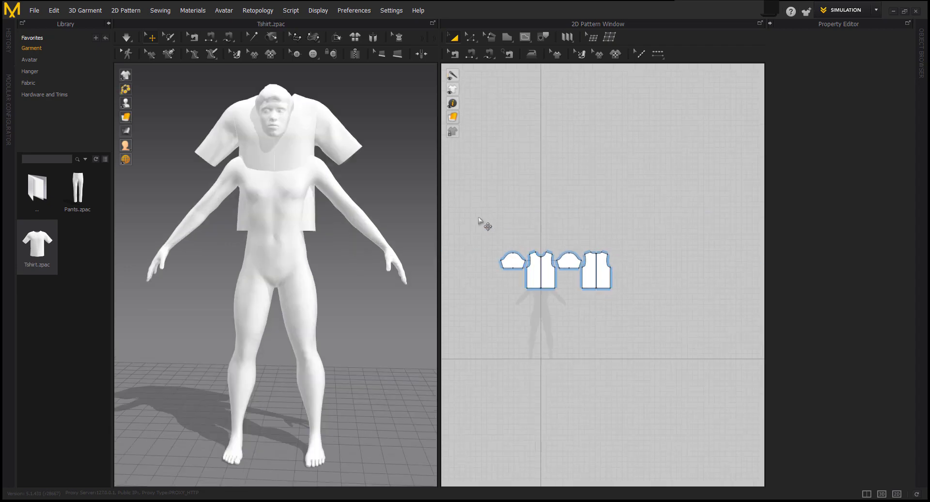
{"action": "left_click_drag", "start_coordinate": [477, 218], "coordinate": [640, 319]}
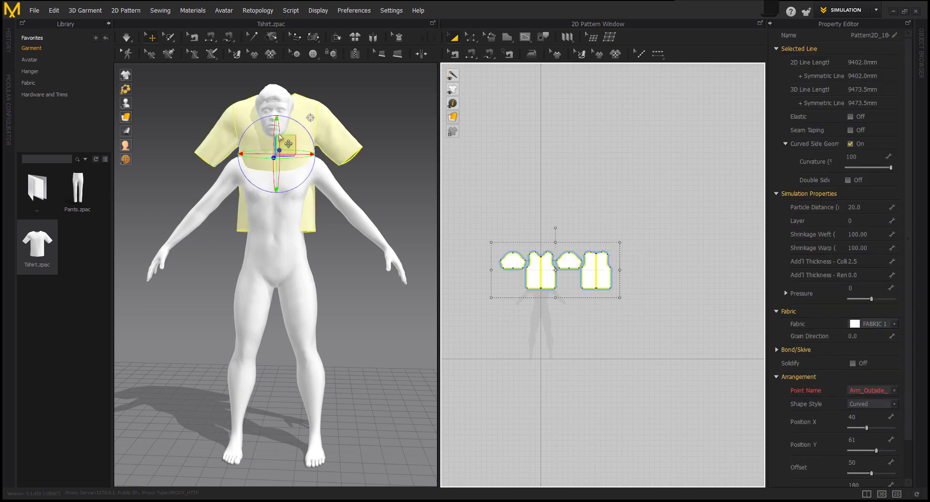
{"action": "left_click_drag", "start_coordinate": [277, 140], "coordinate": [277, 196]}
{"action": "right_click_drag", "start_coordinate": [261, 199], "coordinate": [301, 233]}
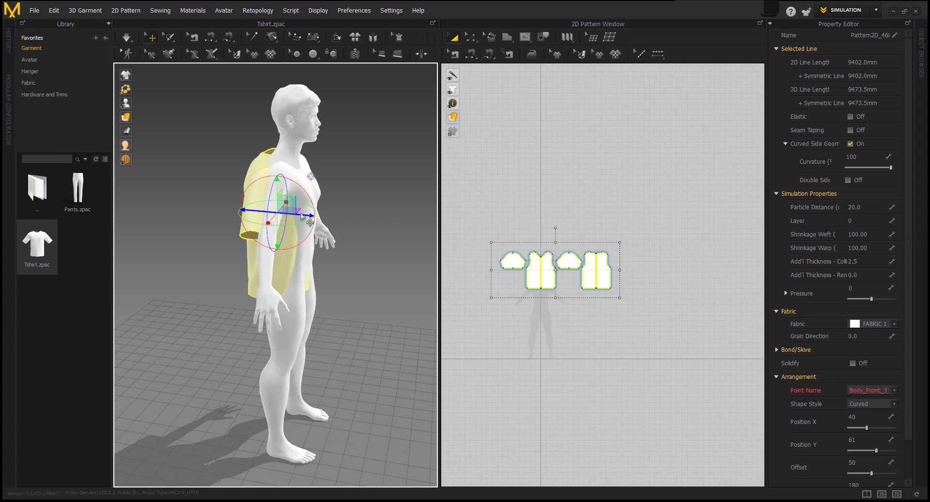
{"action": "left_click_drag", "start_coordinate": [302, 215], "coordinate": [316, 219]}
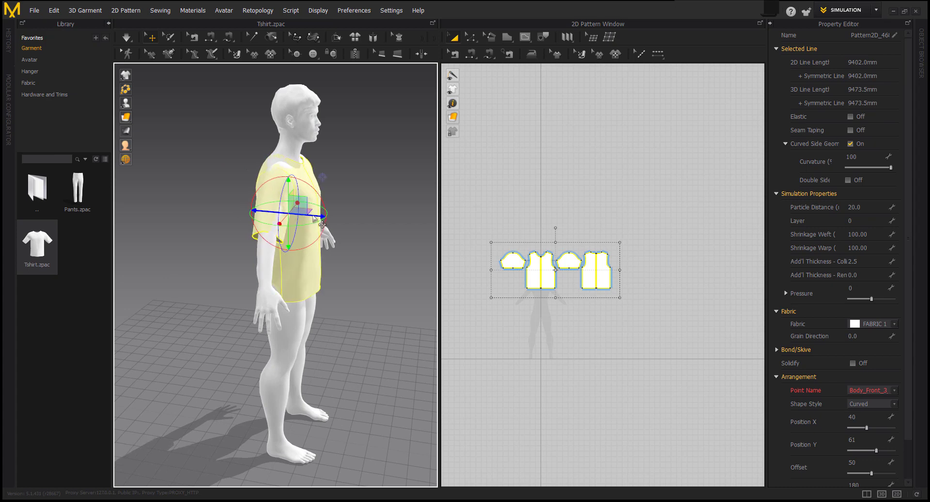
{"action": "right_click_drag", "start_coordinate": [324, 224], "coordinate": [273, 266]}
{"action": "right_click", "coordinate": [272, 266]}
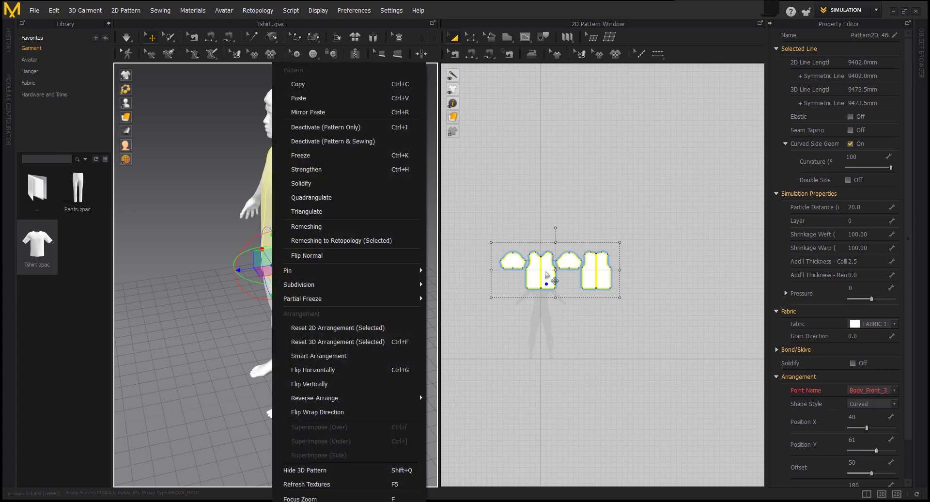
{"action": "left_click", "coordinate": [504, 379]}
Shift the two sleeve patterns slightly forward so each wraps around the avatar's upper arm
{"action": "left_click", "coordinate": [316, 209]}
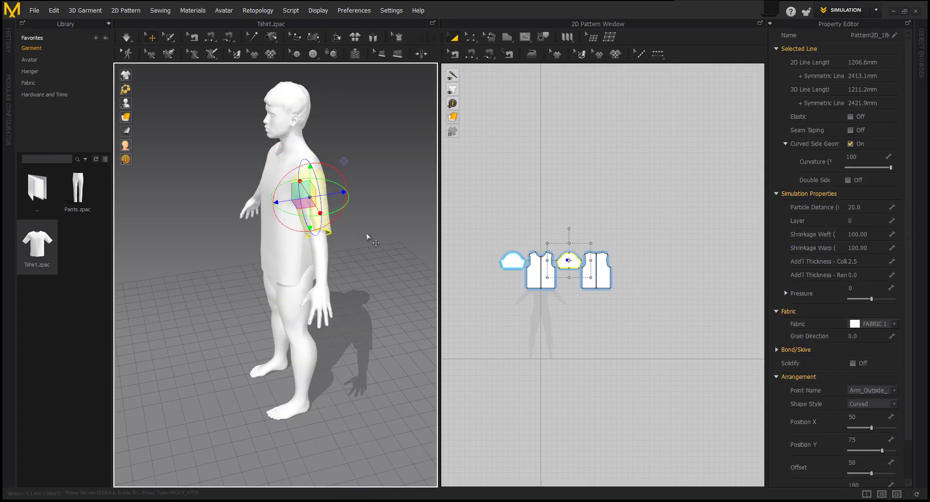
{"action": "scroll", "coordinate": [342, 224], "scroll_direction": "up", "scroll_amount": 2}
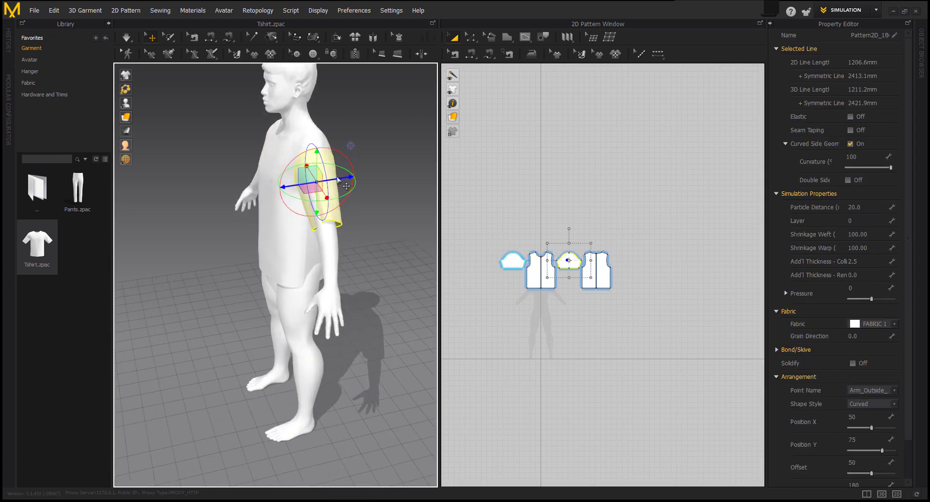
{"action": "left_click_drag", "start_coordinate": [337, 177], "coordinate": [333, 178]}
{"action": "right_click_drag", "start_coordinate": [267, 229], "coordinate": [345, 250]}
{"action": "left_click", "coordinate": [265, 240]}
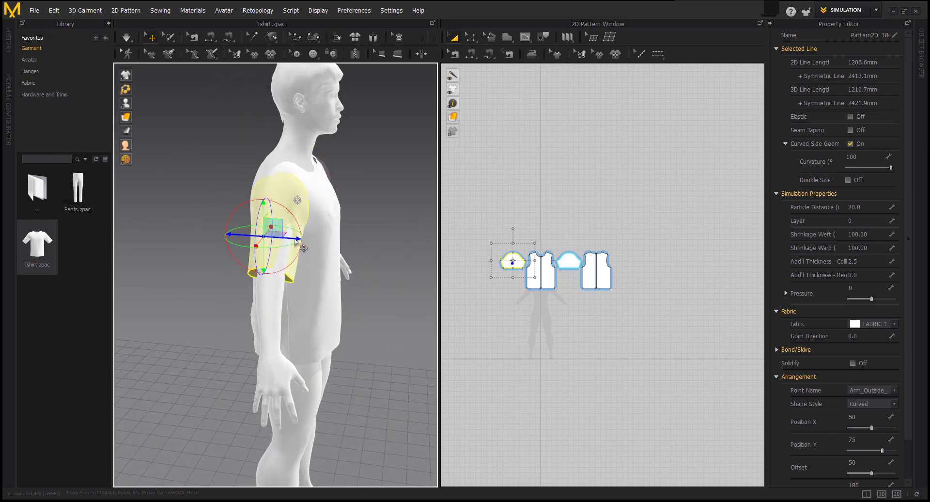
{"action": "left_click_drag", "start_coordinate": [303, 248], "coordinate": [305, 249]}
Run the simulation to drape the T-shirt on the avatar
{"action": "right_click_drag", "start_coordinate": [339, 262], "coordinate": [306, 266]}
{"action": "middle_click_drag", "start_coordinate": [306, 266], "coordinate": [286, 208]}
{"action": "left_click", "coordinate": [127, 37]}
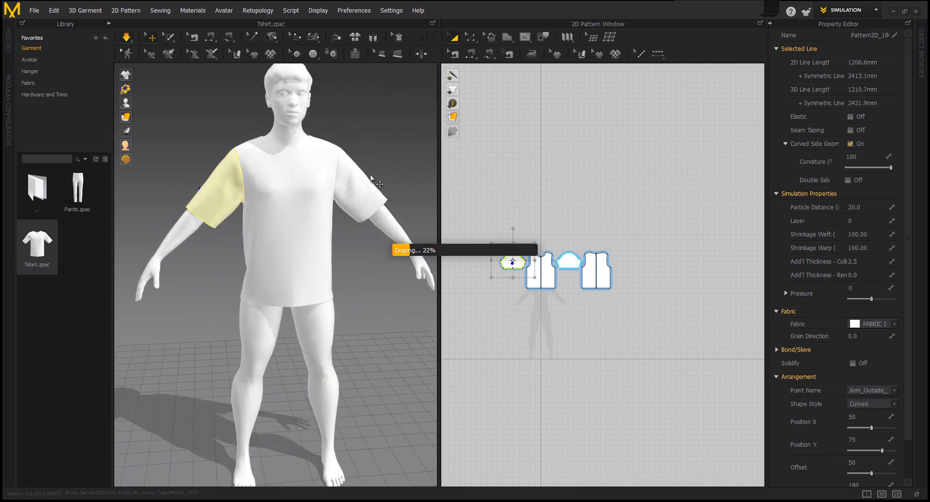
{"action": "right_click_drag", "start_coordinate": [338, 239], "coordinate": [291, 224]}
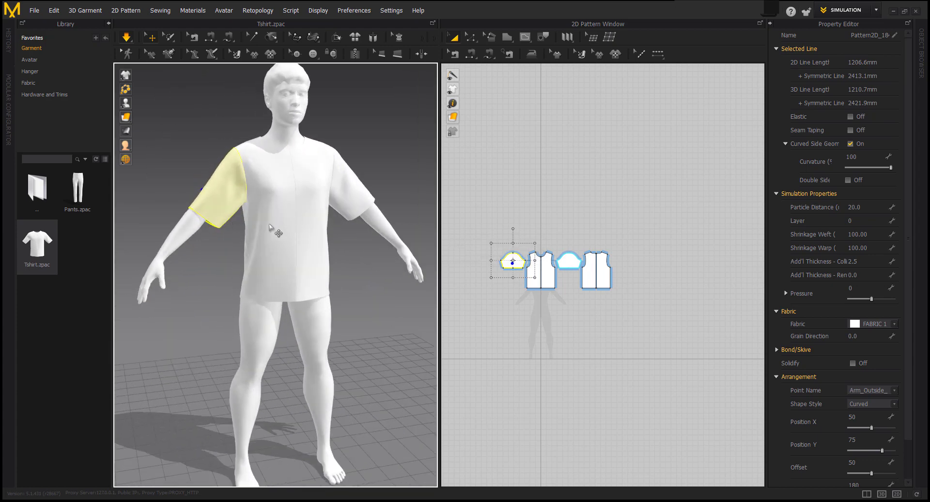
Pull the T-shirt's right back panel away from the avatar's back and simulate again to drape it
{"action": "left_click", "coordinate": [270, 229]}
{"action": "right_click_drag", "start_coordinate": [208, 262], "coordinate": [249, 233]}
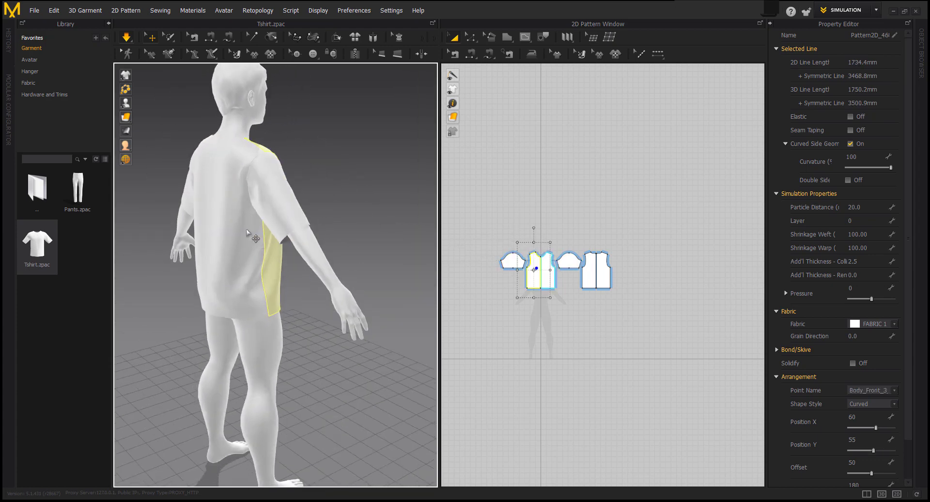
{"action": "left_click", "coordinate": [209, 213]}
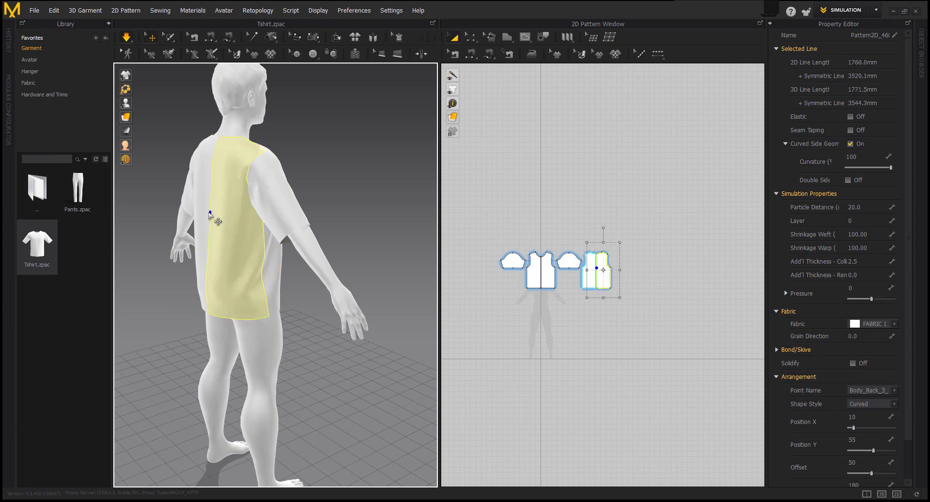
{"action": "left_click", "coordinate": [207, 165]}
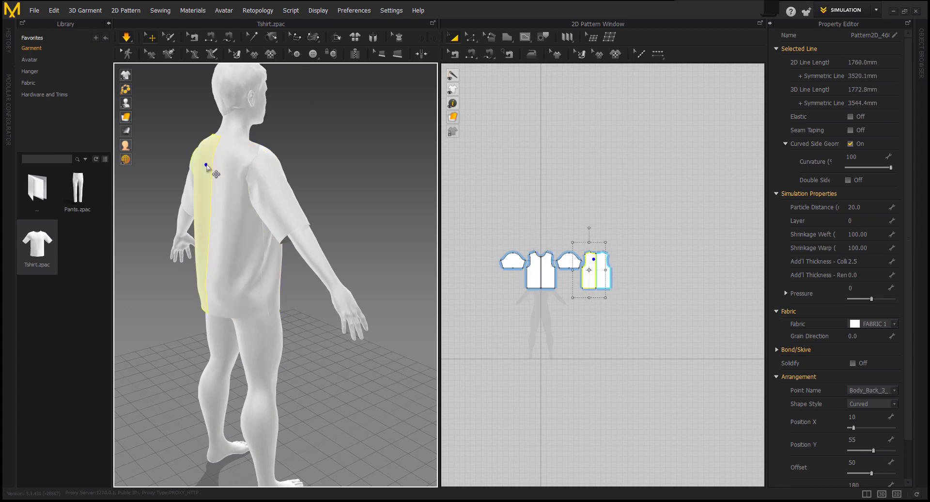
{"action": "left_click", "coordinate": [234, 218]}
{"action": "left_click_drag", "start_coordinate": [221, 223], "coordinate": [190, 232]}
{"action": "left_click", "coordinate": [126, 38]}
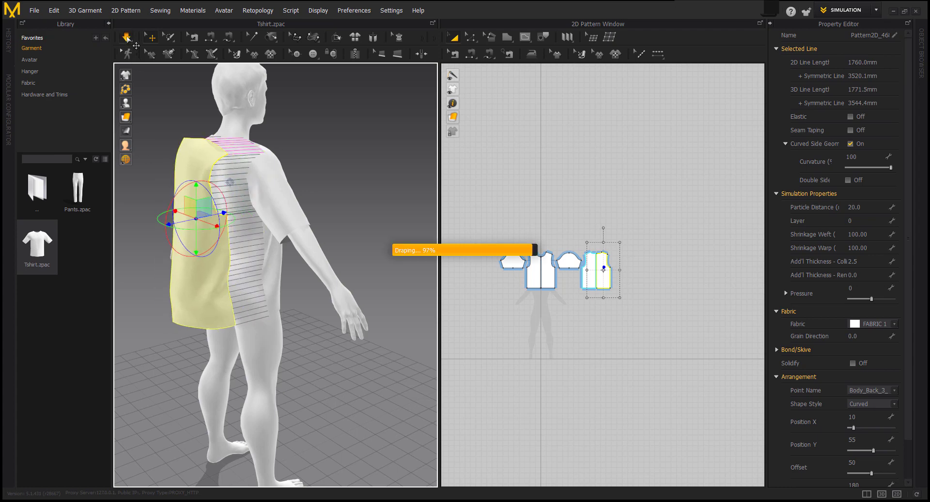
{"action": "right_click_drag", "start_coordinate": [187, 194], "coordinate": [222, 242]}
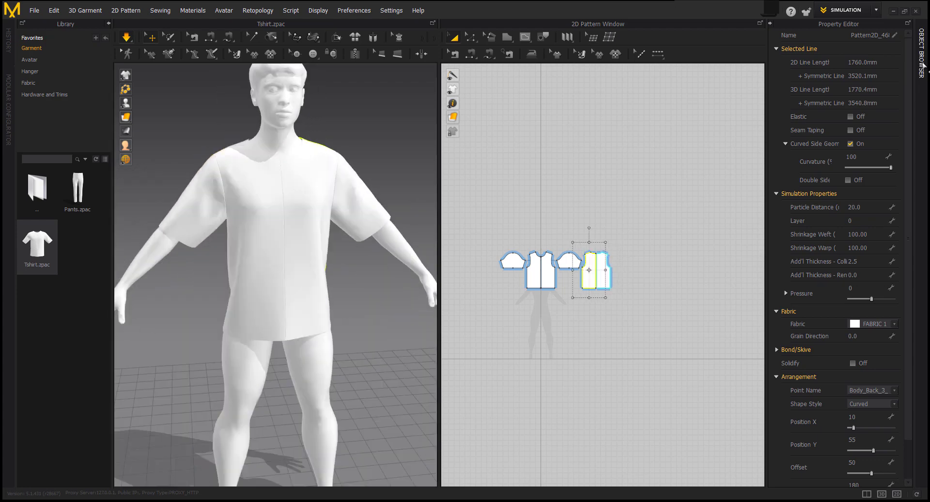
Set the colour of FABRIC 1 to Brown 2 (CC9966) and view the whole dressed avatar
{"action": "left_click", "coordinate": [921, 54]}
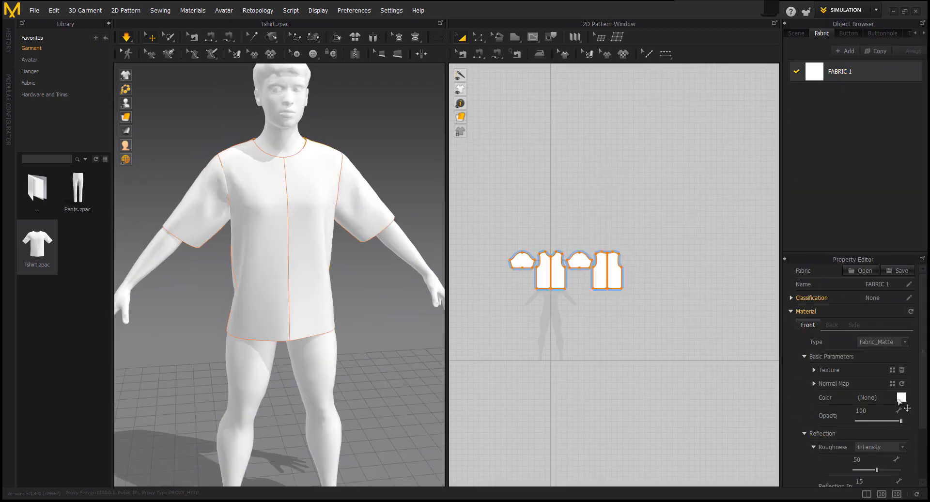
{"action": "left_click", "coordinate": [901, 397]}
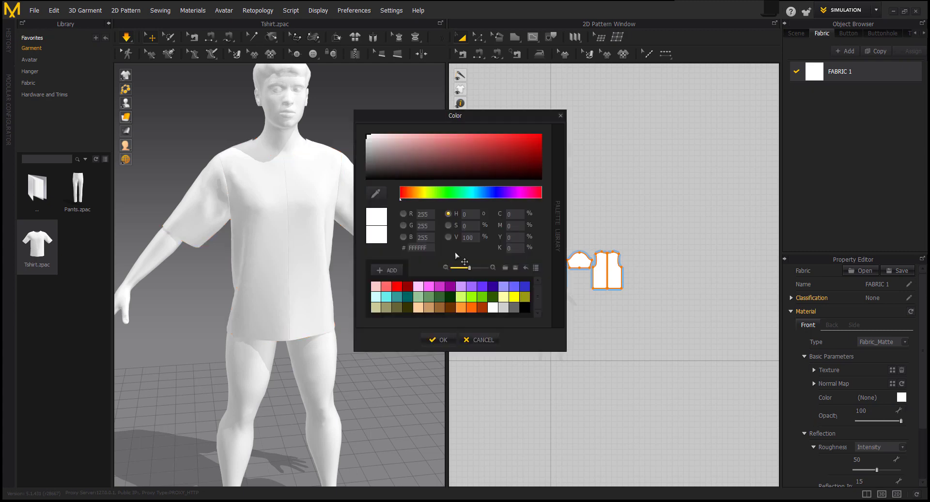
{"action": "left_click", "coordinate": [440, 286]}
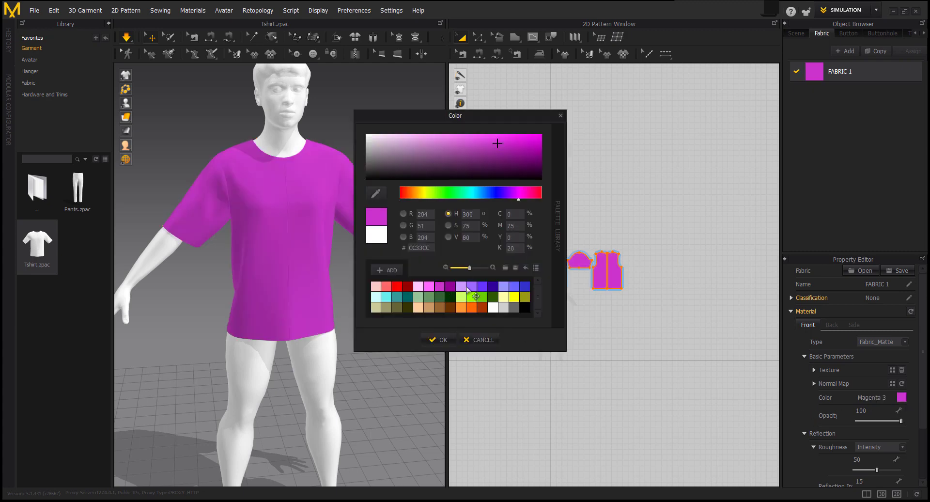
{"action": "left_click", "coordinate": [482, 286]}
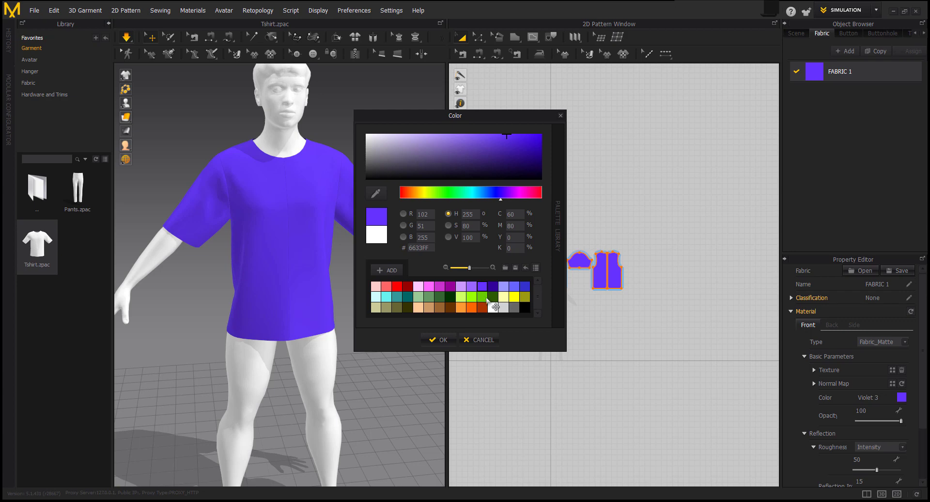
{"action": "left_click", "coordinate": [514, 297]}
{"action": "left_click", "coordinate": [471, 307]}
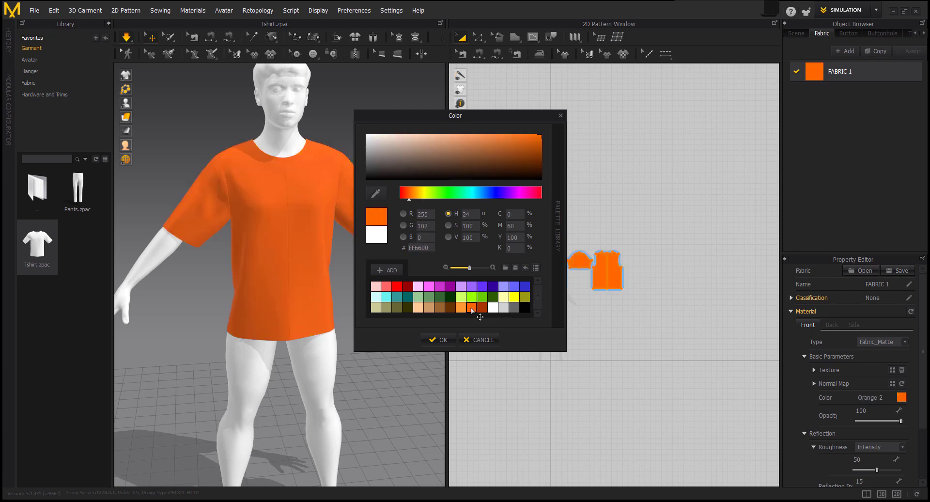
{"action": "left_click", "coordinate": [461, 307]}
{"action": "left_click", "coordinate": [432, 309]}
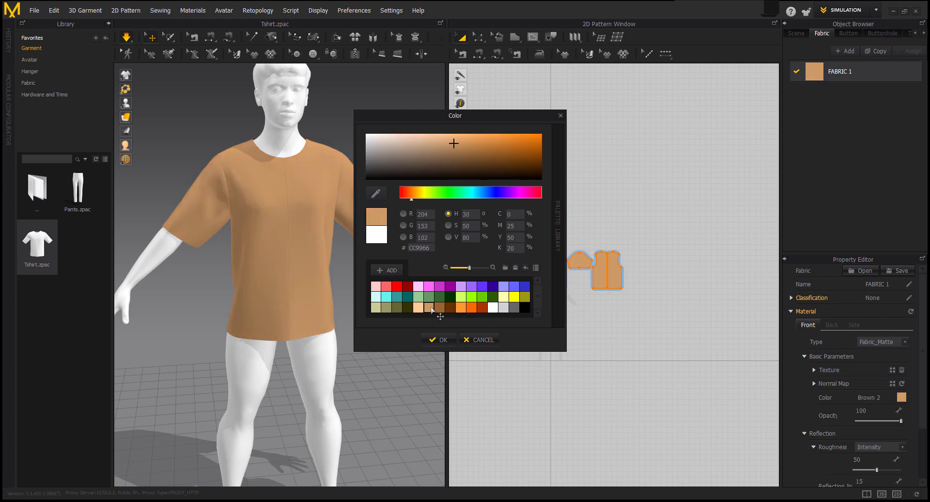
{"action": "left_click", "coordinate": [440, 341]}
{"action": "scroll", "coordinate": [341, 279], "scroll_direction": "down", "scroll_amount": 3}
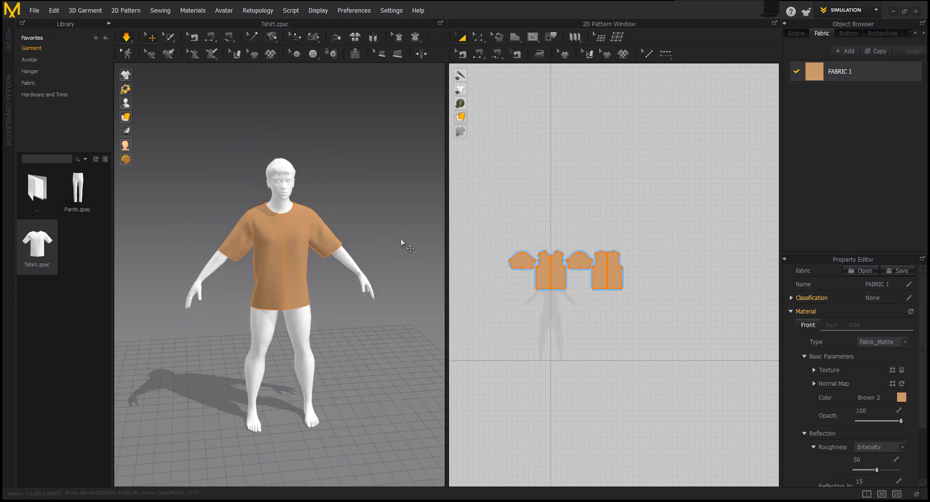
{"action": "right_click_drag", "start_coordinate": [400, 239], "coordinate": [188, 292]}
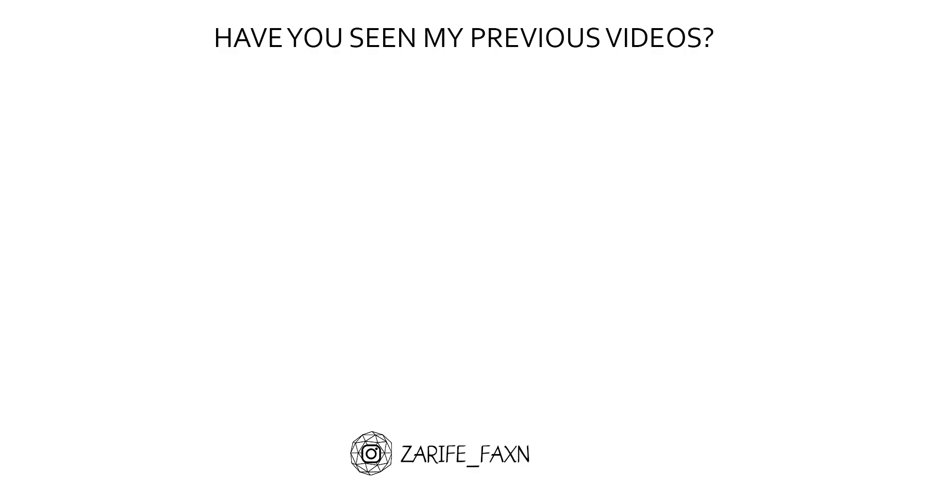